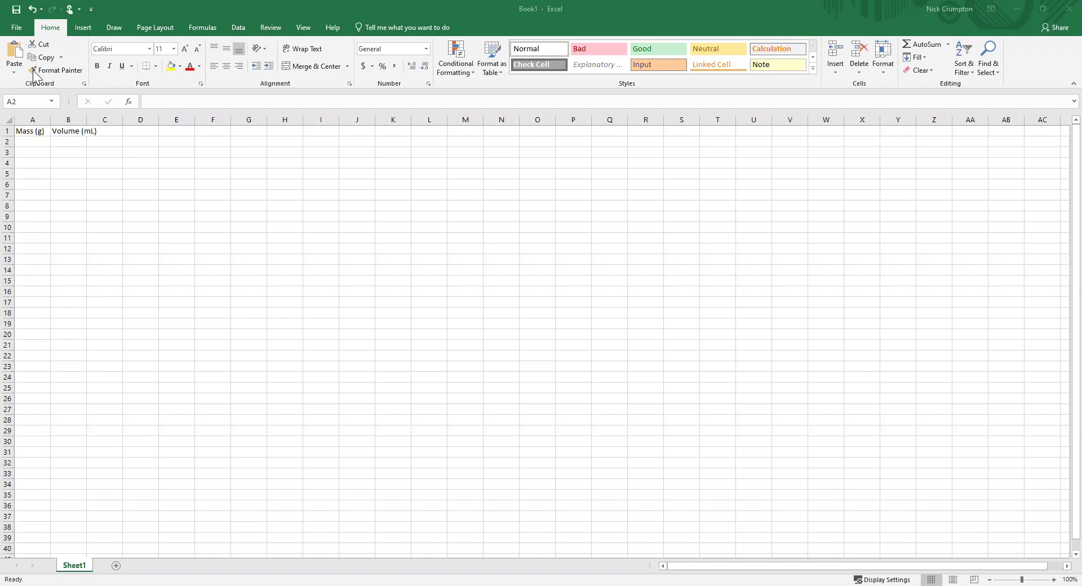
# Enter the volumes 10, 20, 30, 40, 50, 60, 70 and 80 in cells B2 to B9
pyautogui.click(79, 143)
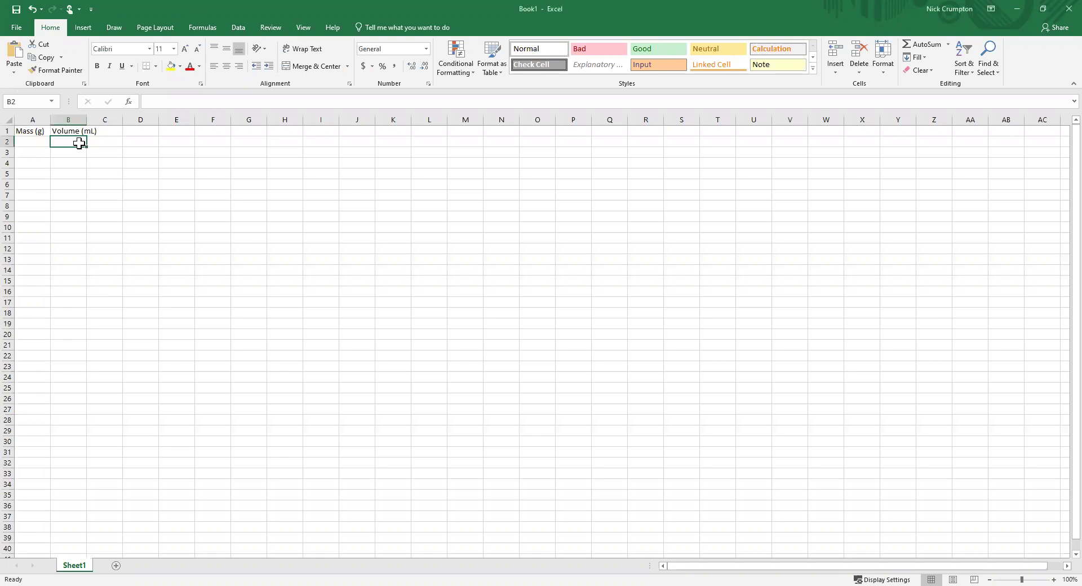
pyautogui.write('10')
pyautogui.press('Return')
pyautogui.write('20')
pyautogui.press('Return')
pyautogui.write('30')
pyautogui.press('Return')
pyautogui.write('40')
pyautogui.press('Return')
pyautogui.write('50')
pyautogui.press('Return')
pyautogui.write('60')
pyautogui.press('Return')
pyautogui.write('70')
pyautogui.press('Return')
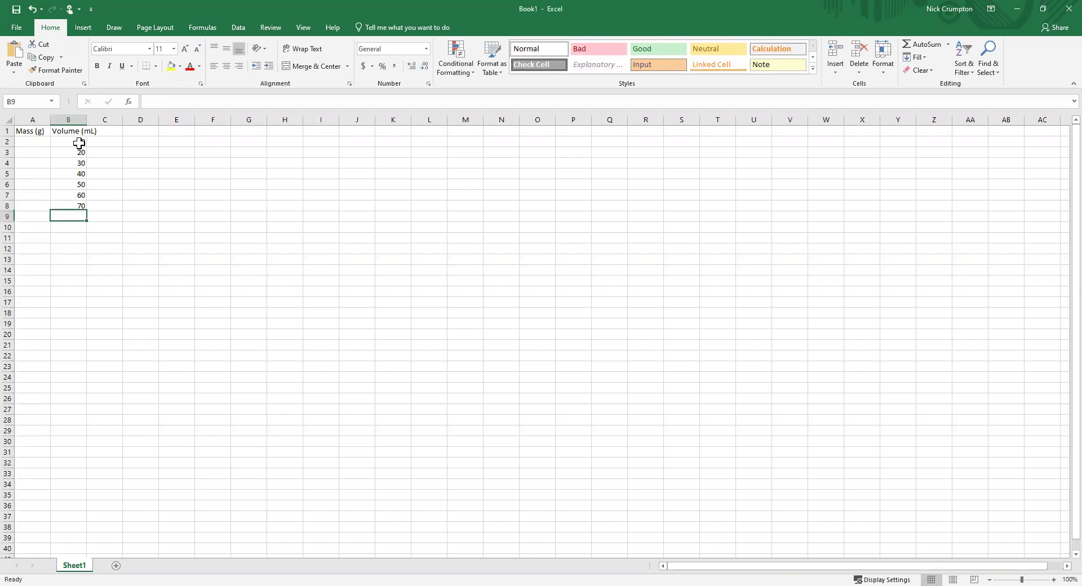
pyautogui.write('80')
pyautogui.press('Return')
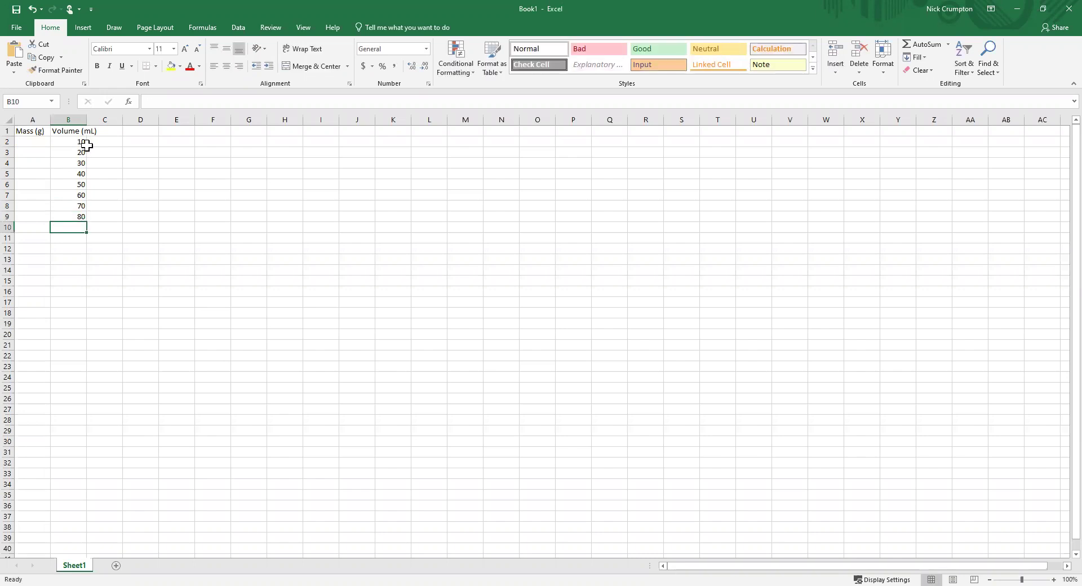
# Enter the masses 10.126, 20.212 and 30.315 in cells A2 to A4
pyautogui.click(31, 141)
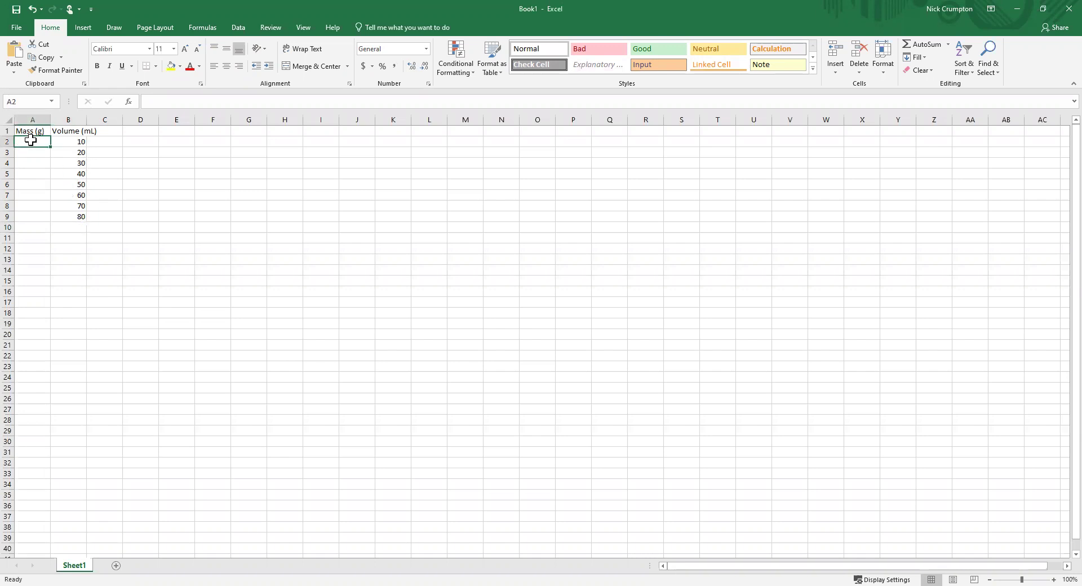
pyautogui.write('10.126')
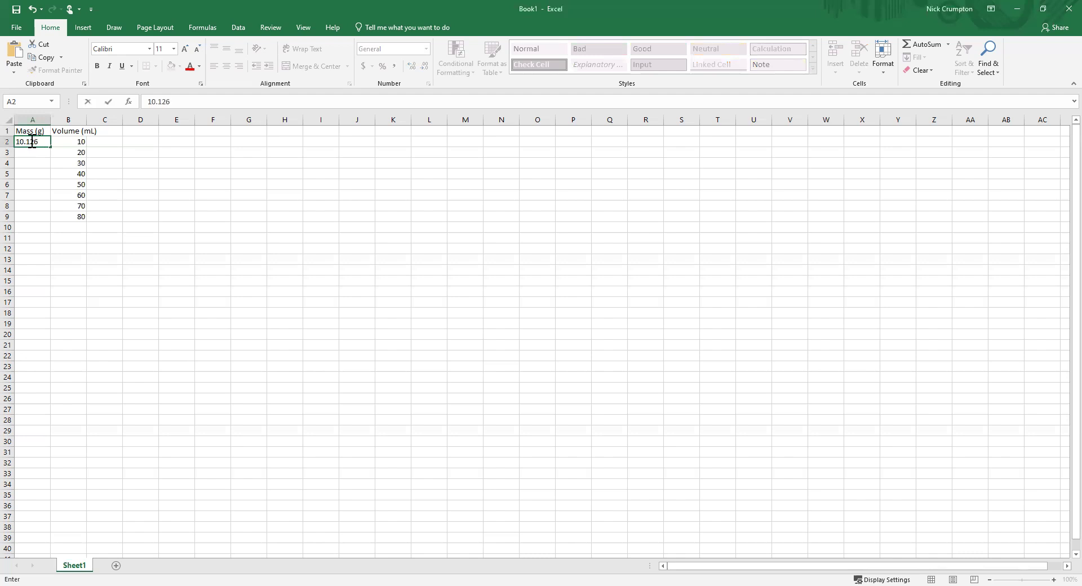
pyautogui.press('Return')
pyautogui.write('2')
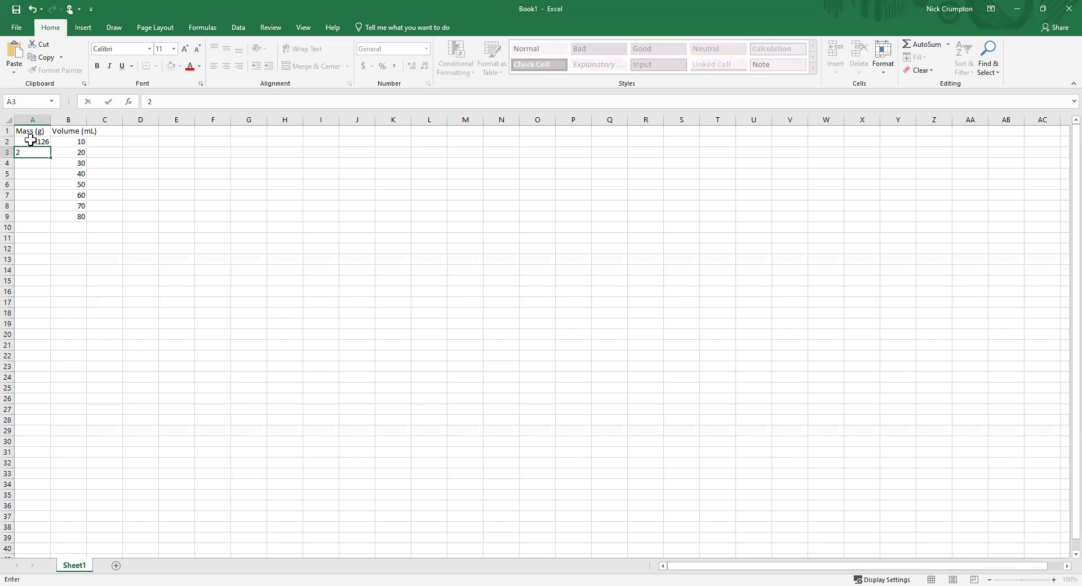
pyautogui.write('0.212')
pyautogui.press('Return')
pyautogui.write('30.315')
pyautogui.press('Return')
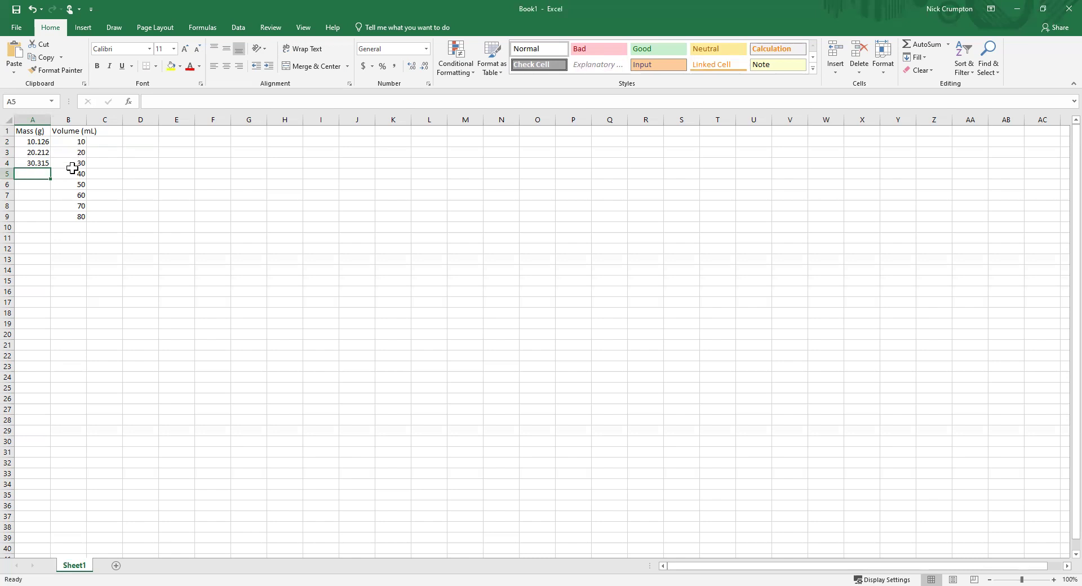
# Correct the mass in cell A4 to 30.135
pyautogui.click(45, 163)
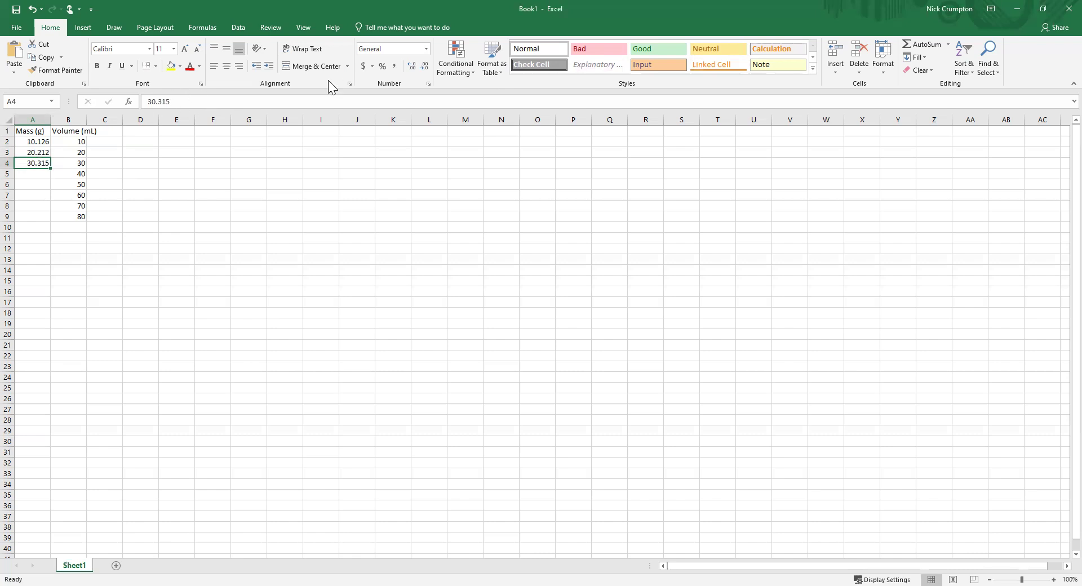
pyautogui.click(172, 101)
pyautogui.press('BackSpace')
pyautogui.press('BackSpace')
pyautogui.press('BackSpace')
pyautogui.write('135')
pyautogui.press('Return')
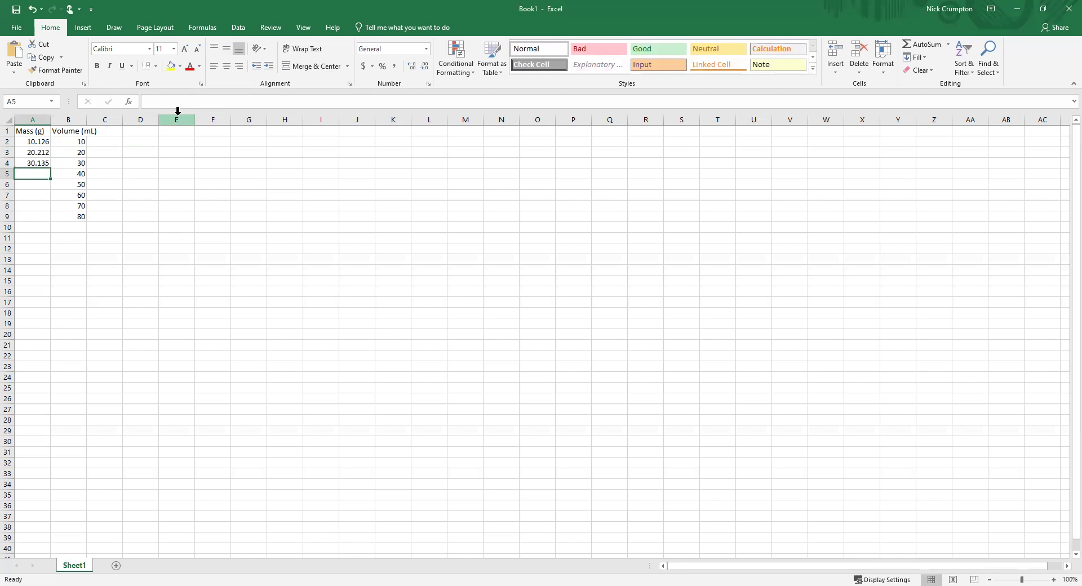
pyautogui.doubleClick(43, 165)
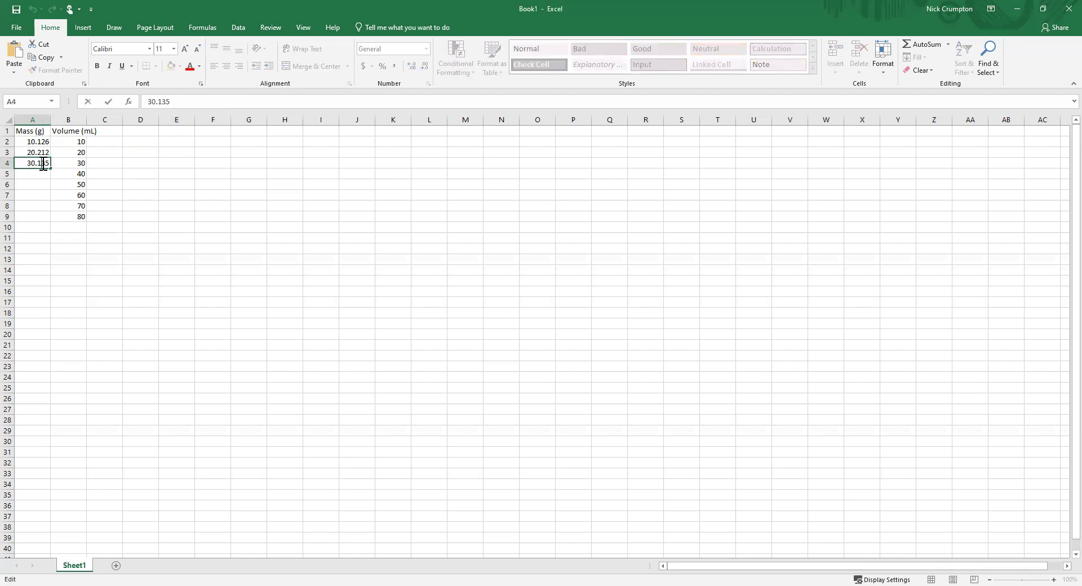
pyautogui.click(76, 197)
# Enter the masses 40.132, 50.147, 60.146, 70.206 and 80.21 in cells A5 to A9
pyautogui.click(36, 174)
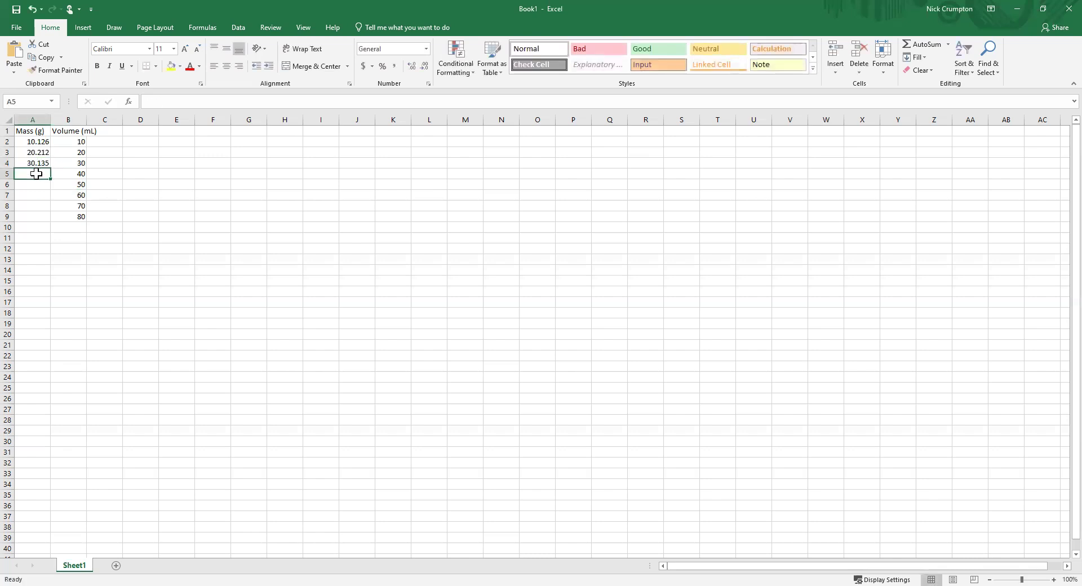
pyautogui.write('40.132')
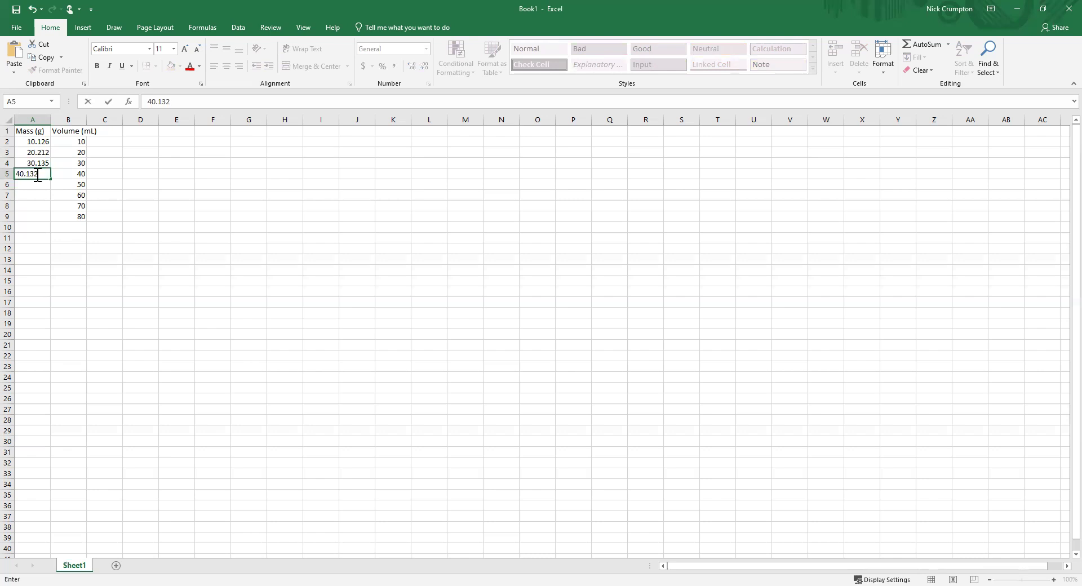
pyautogui.press('Return')
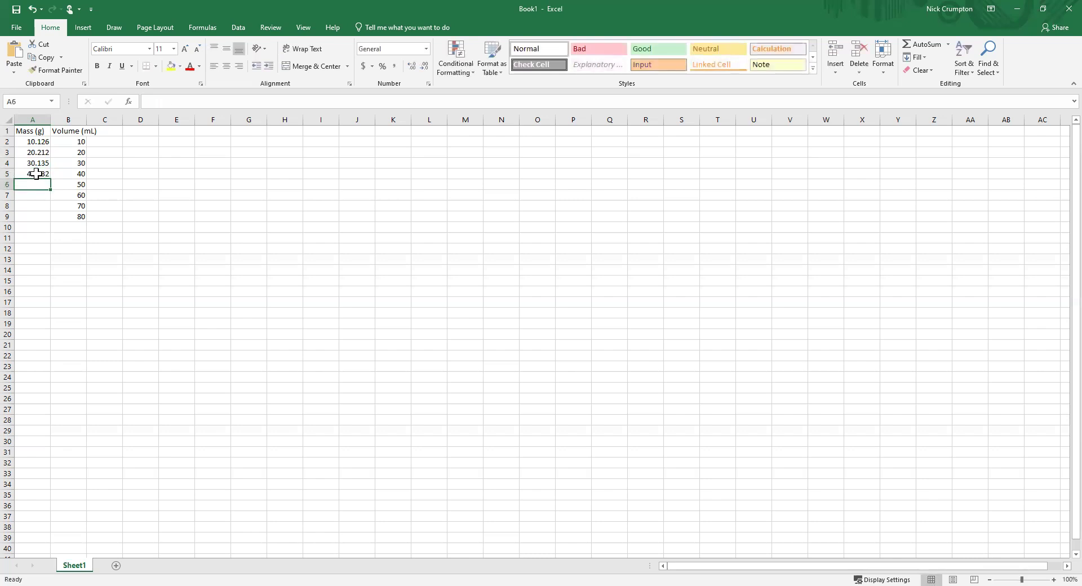
pyautogui.write('50.147')
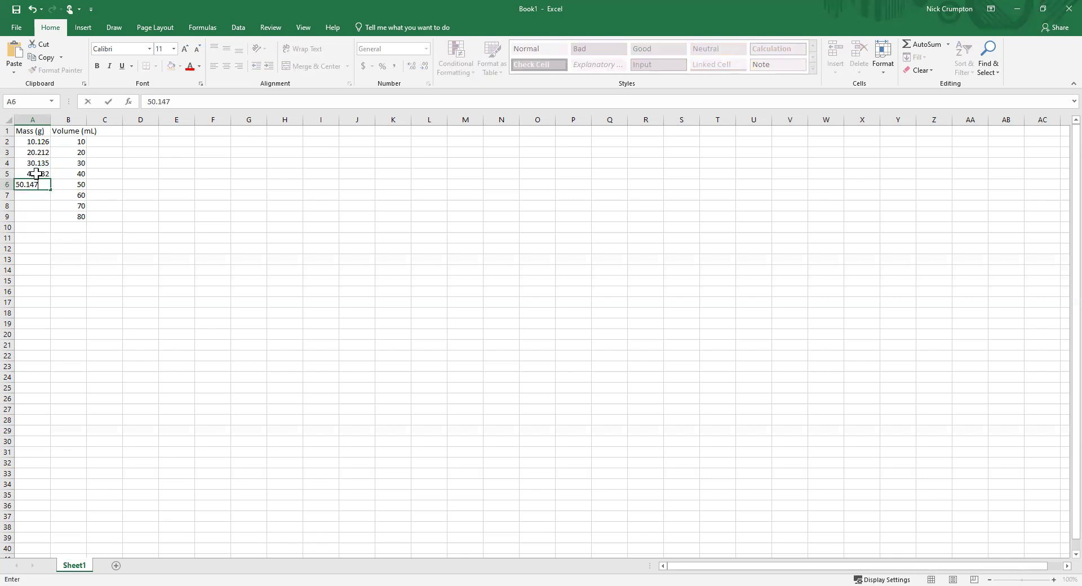
pyautogui.press('Return')
pyautogui.write('6')
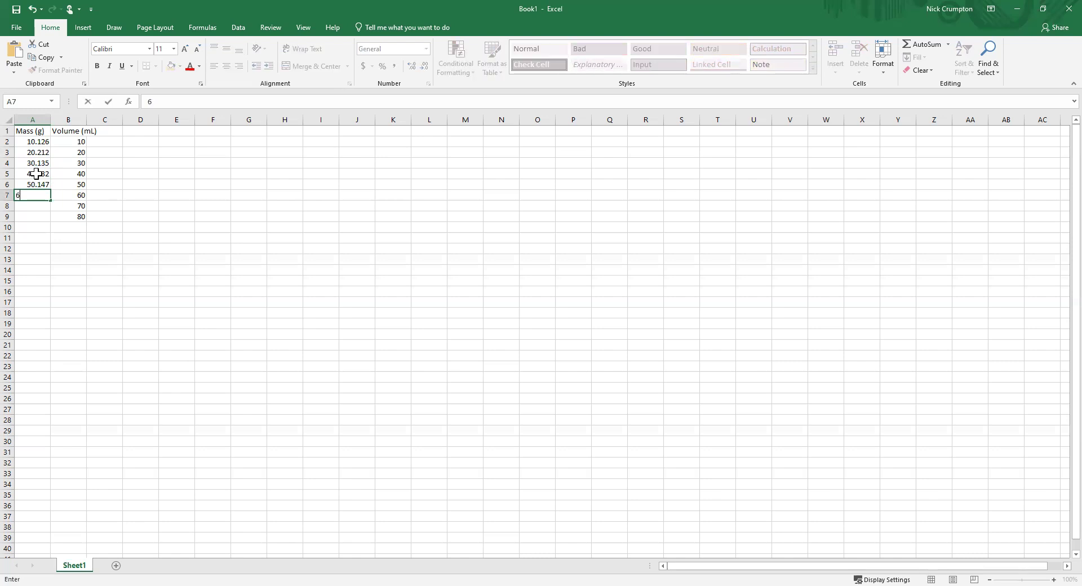
pyautogui.write('0.146')
pyautogui.press('Return')
pyautogui.write('70')
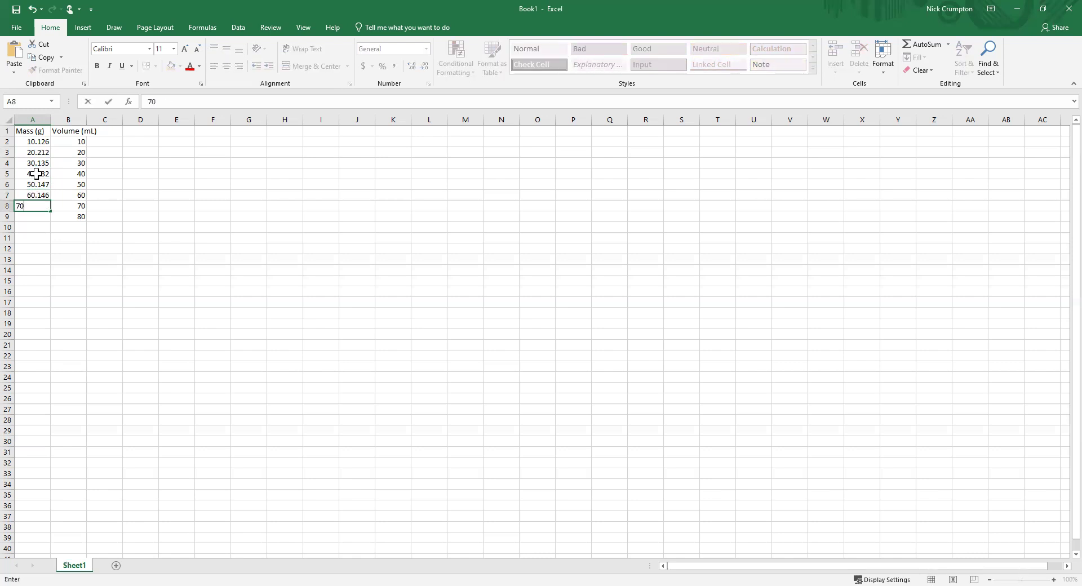
pyautogui.write('.206')
pyautogui.press('Return')
pyautogui.write('80')
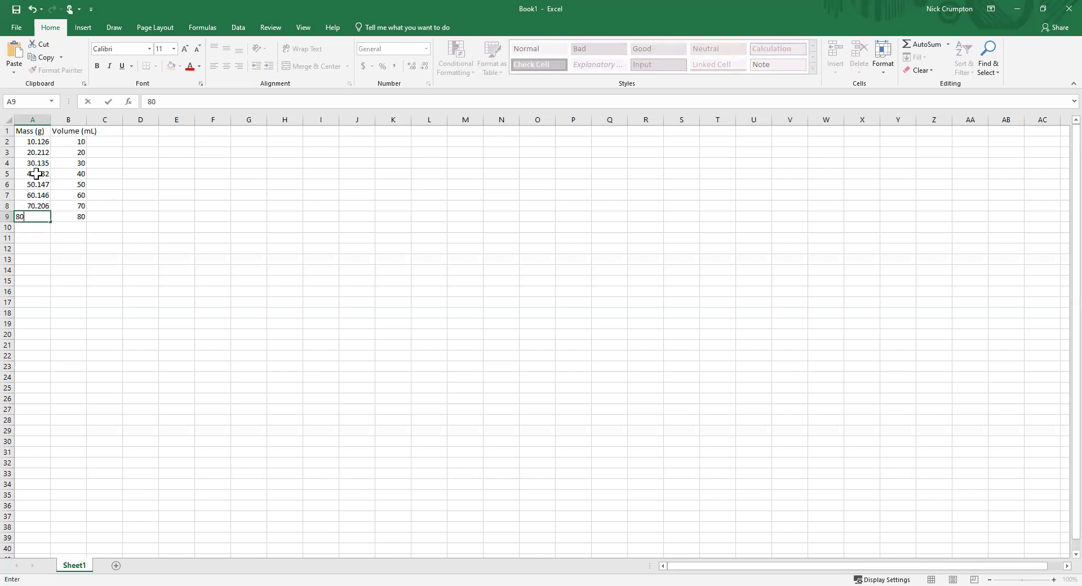
pyautogui.write('.21')
pyautogui.press('Return')
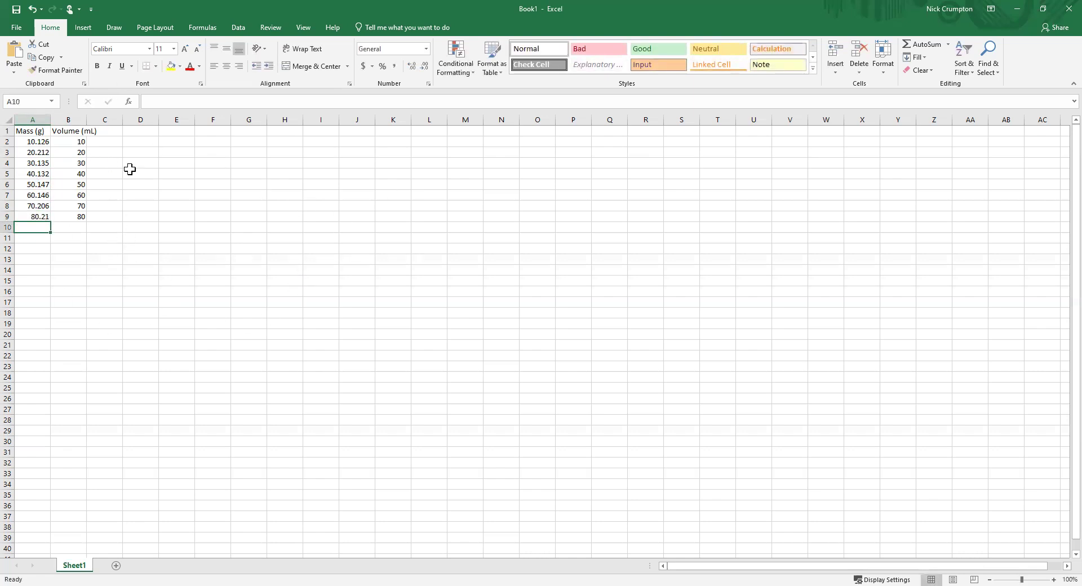
# Fit column B's width to its heading and format the volumes in B2:B9 to two decimal places
pyautogui.doubleClick(86, 119)
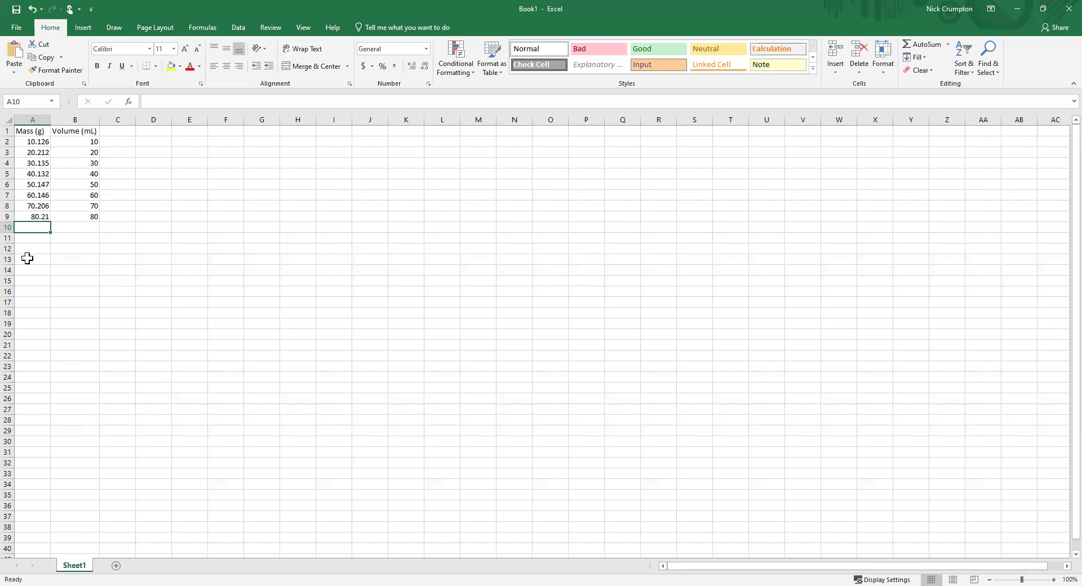
pyautogui.click(38, 216)
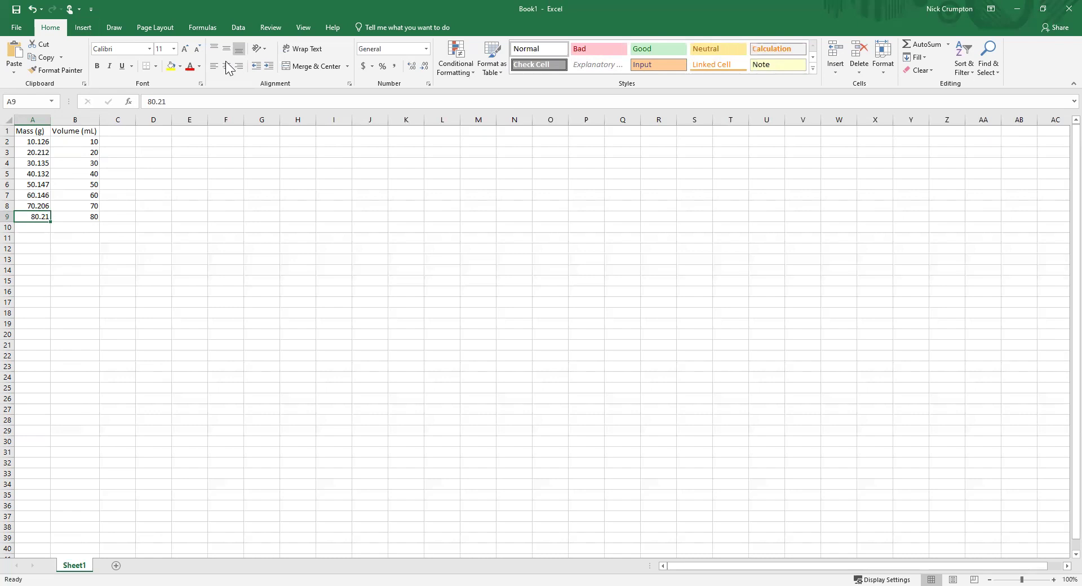
pyautogui.moveTo(83, 141); pyautogui.dragTo(84, 216)
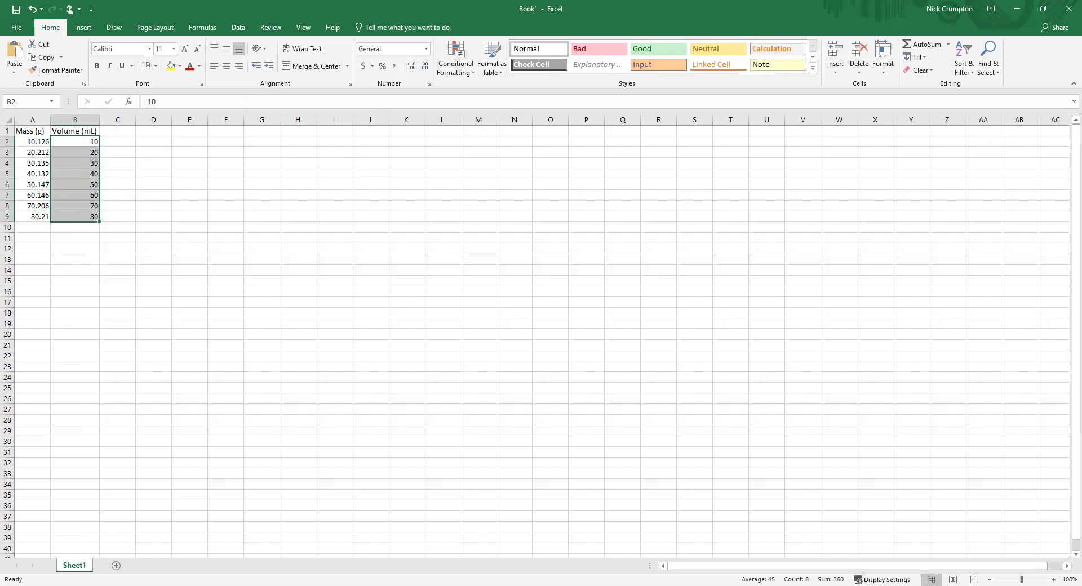
pyautogui.click(410, 66)
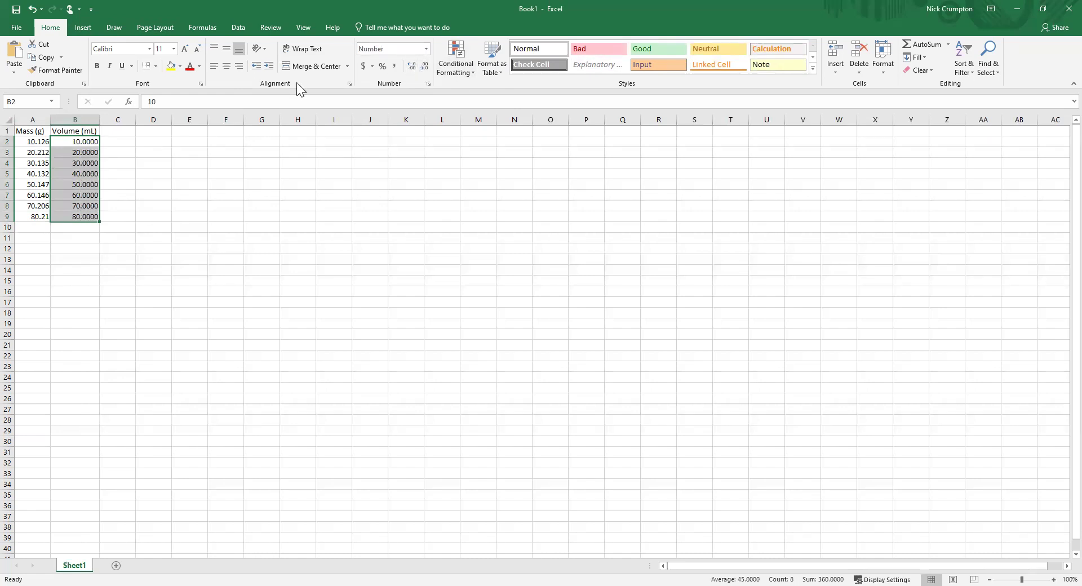
pyautogui.click(424, 68)
pyautogui.click(424, 68)
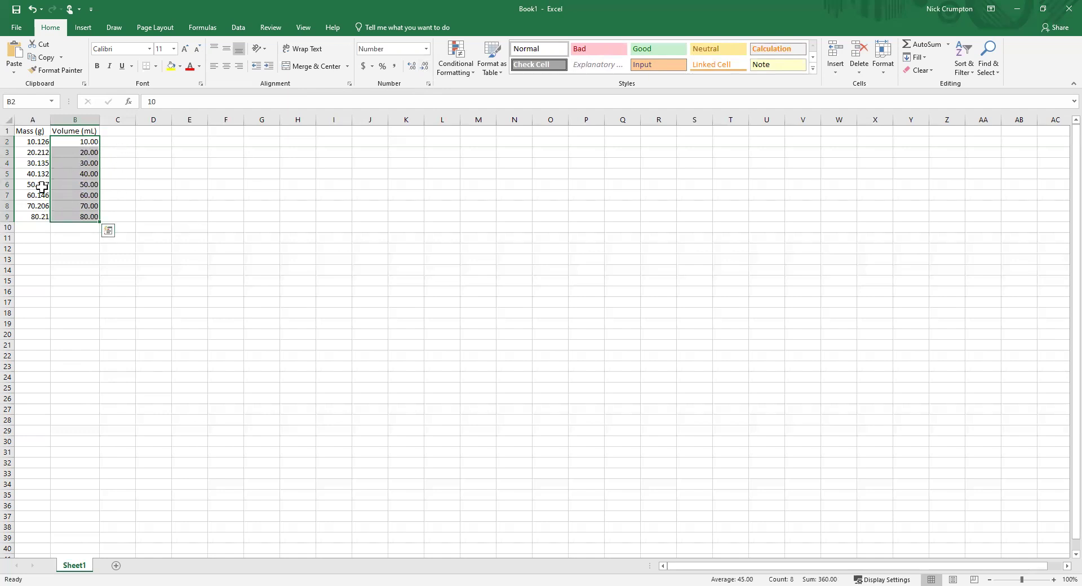
pyautogui.click(140, 218)
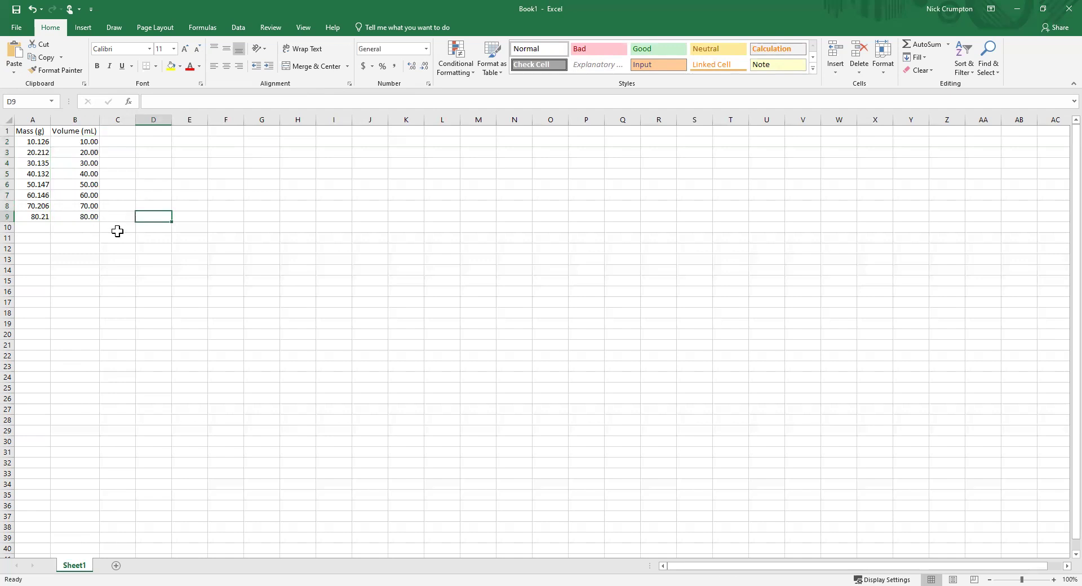
# Format the masses in A2:A9 to three decimal places
pyautogui.click(39, 142)
pyautogui.moveTo(39, 142); pyautogui.dragTo(39, 217)
pyautogui.click(412, 66)
pyautogui.click(424, 67)
pyautogui.click(34, 237)
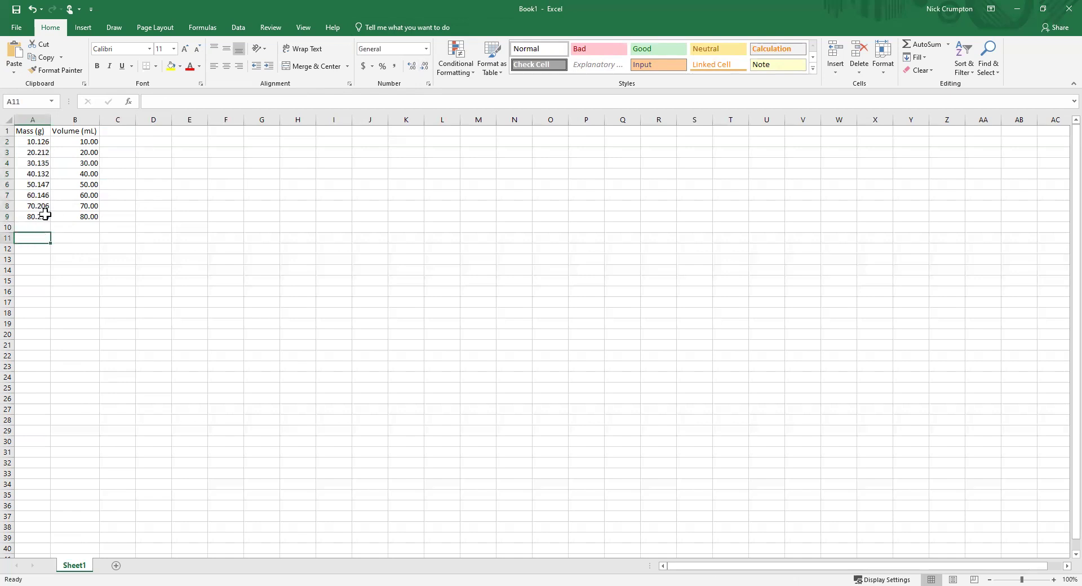
pyautogui.click(66, 270)
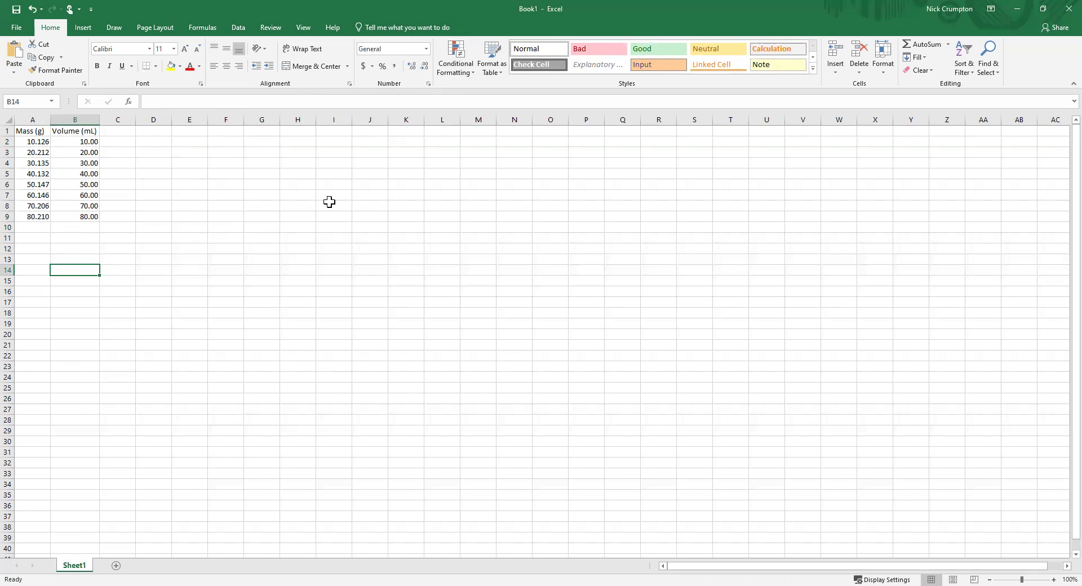
# Insert a Scatter chart of the mass and volume data in A2:B9 and move it closer to the table
pyautogui.moveTo(41, 142); pyautogui.dragTo(84, 214)
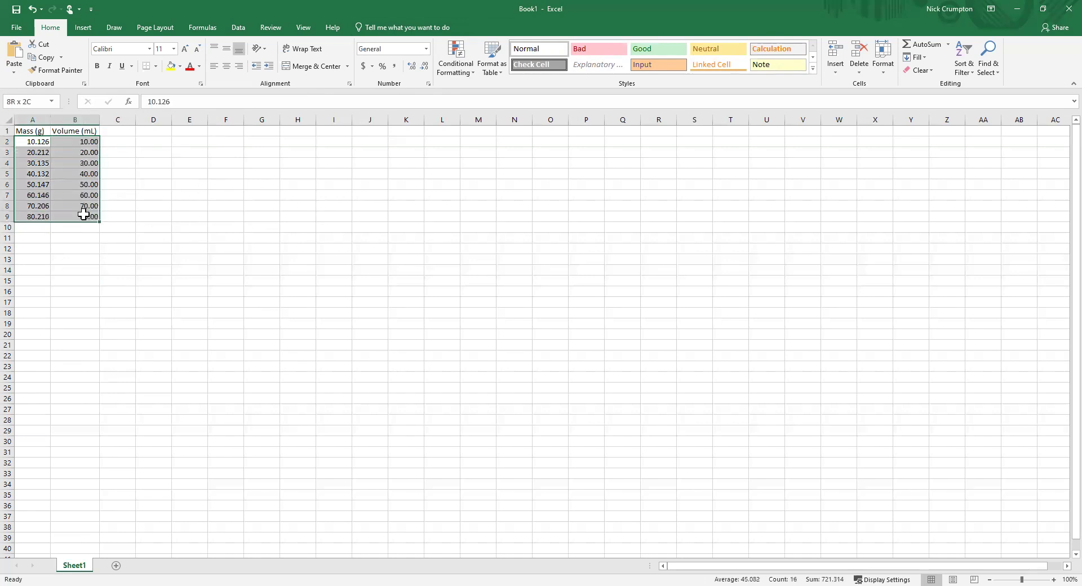
pyautogui.click(87, 29)
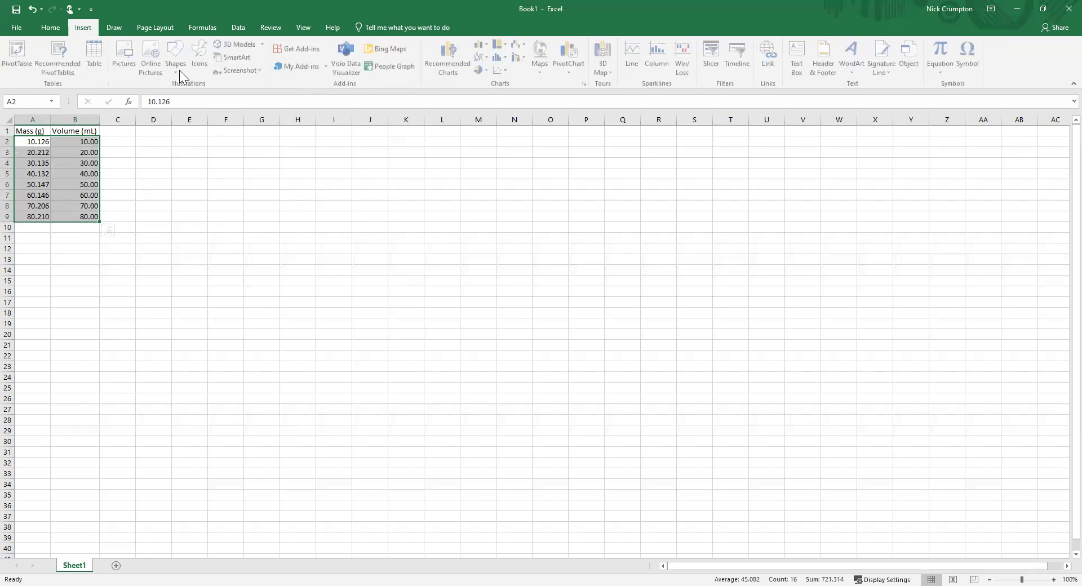
pyautogui.click(507, 70)
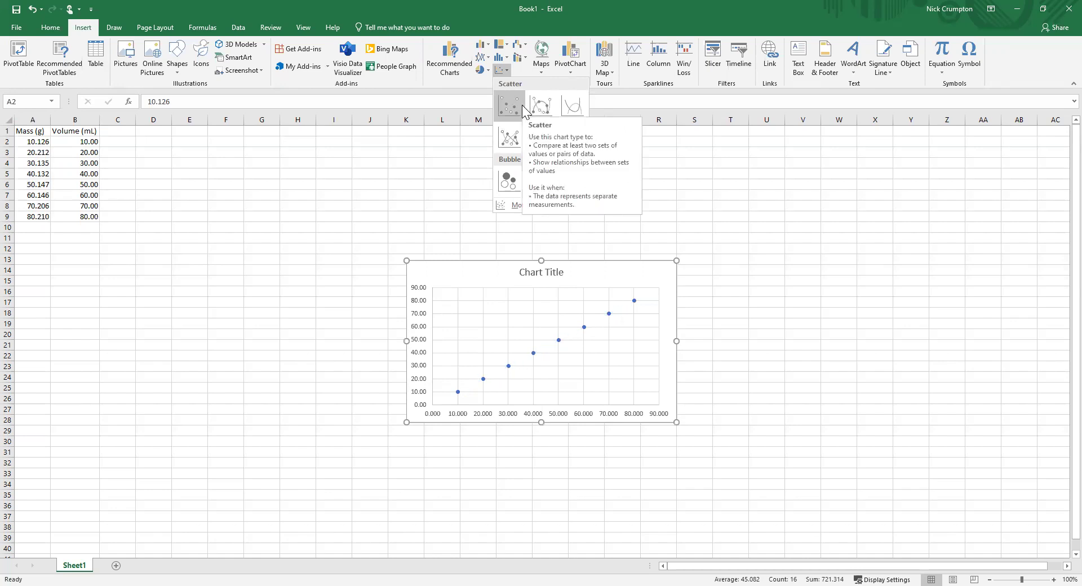
pyautogui.click(522, 105)
pyautogui.moveTo(479, 275); pyautogui.dragTo(312, 187)
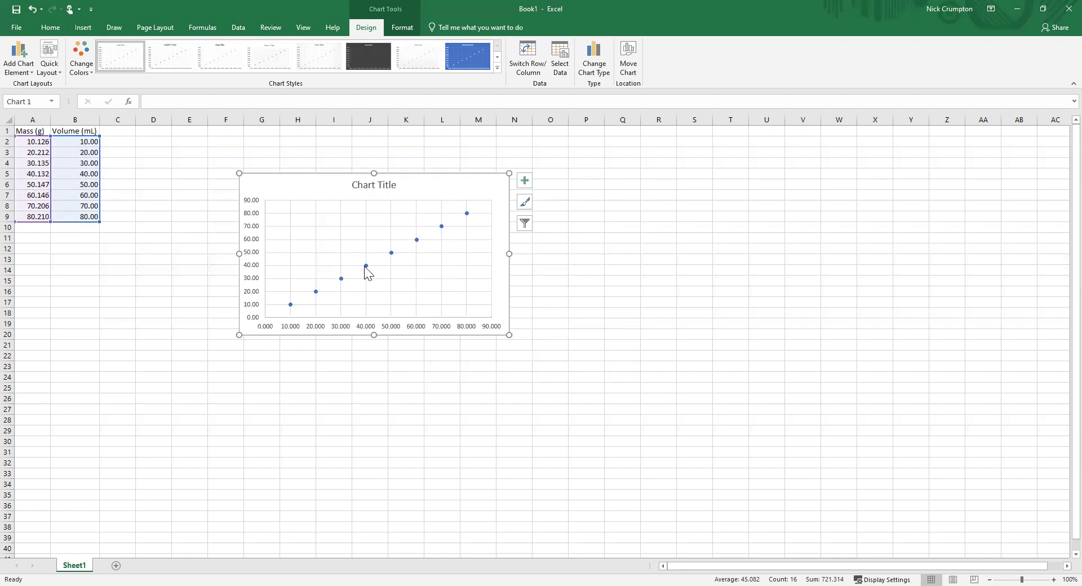
# Delete the scatter chart that plots mass on the horizontal axis
pyautogui.moveTo(365, 267)
pyautogui.press('Delete')
pyautogui.click(299, 228)
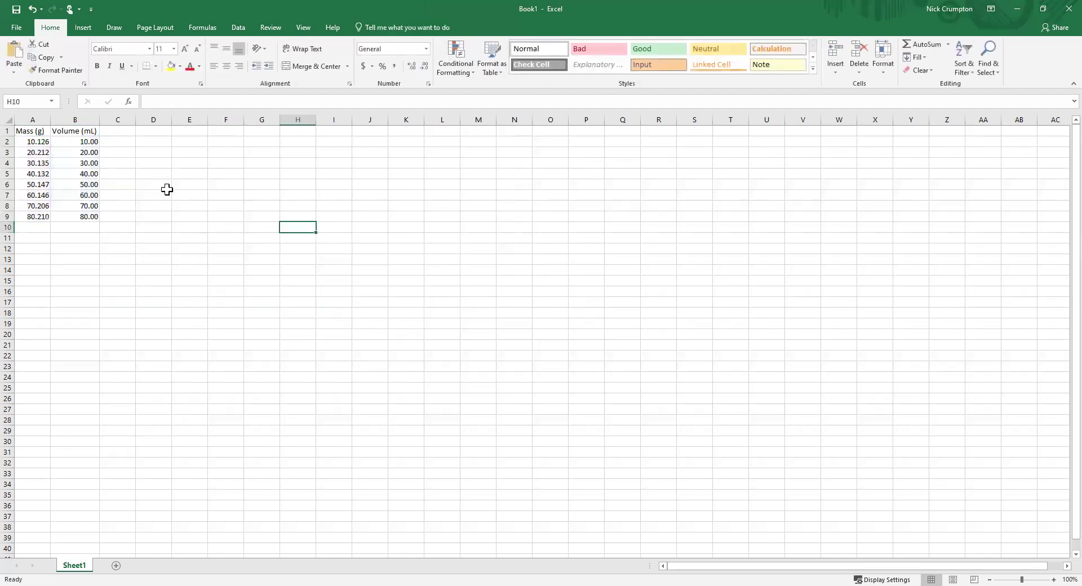
# Move the Mass (g) column from column A to column C, after the Volume (mL) column
pyautogui.click(34, 112)
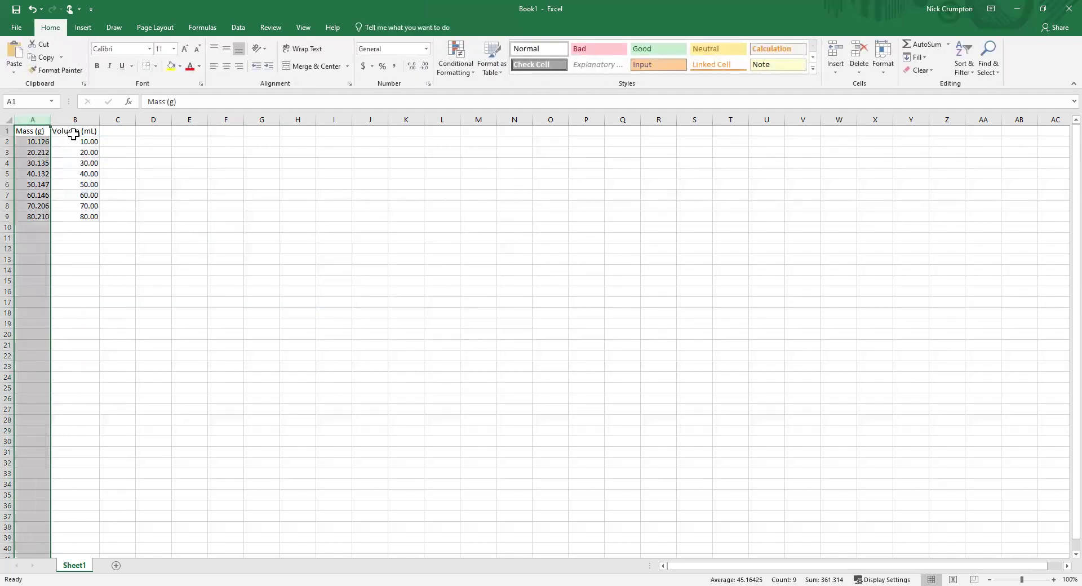
pyautogui.hotkey('ctrl', 'c')
pyautogui.click(113, 132)
pyautogui.press('Return')
pyautogui.click(218, 259)
# Insert a Scatter chart from B2:C9 with volume on the horizontal axis and mass on the vertical axis
pyautogui.moveTo(68, 141); pyautogui.dragTo(109, 218)
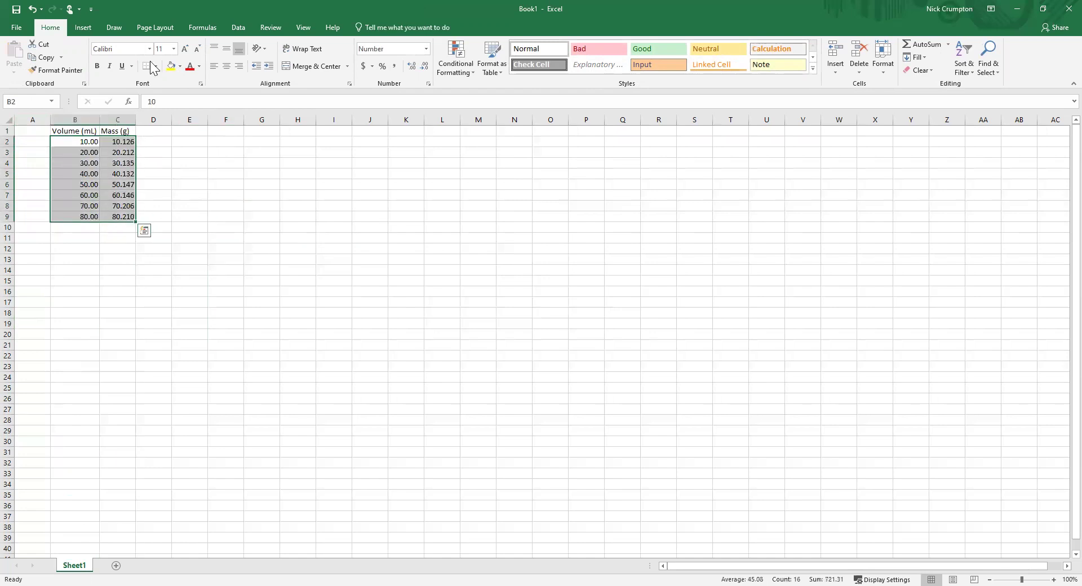
pyautogui.click(83, 27)
pyautogui.click(505, 73)
pyautogui.click(507, 107)
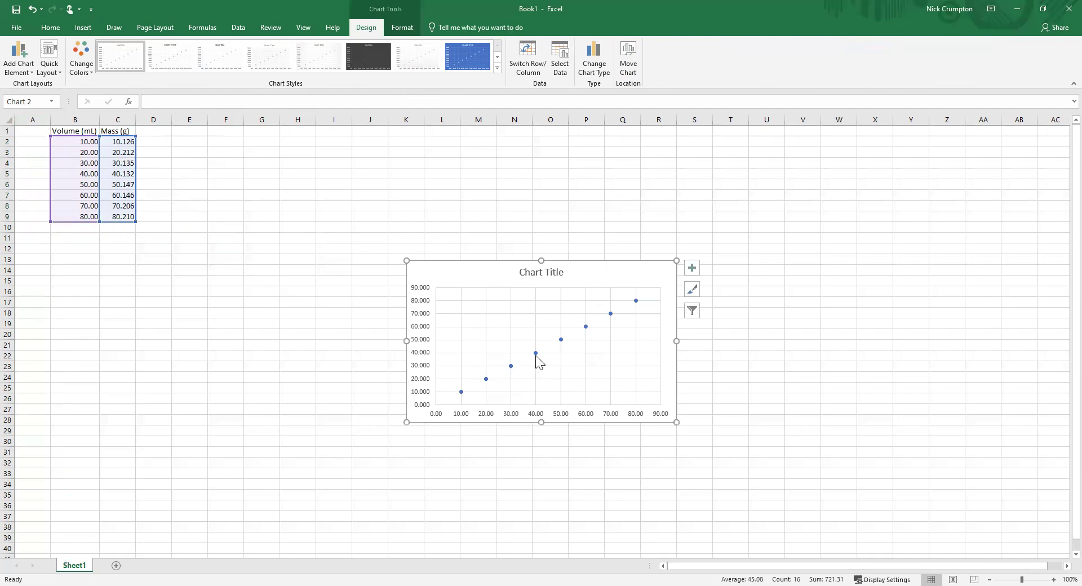
pyautogui.moveTo(535, 354)
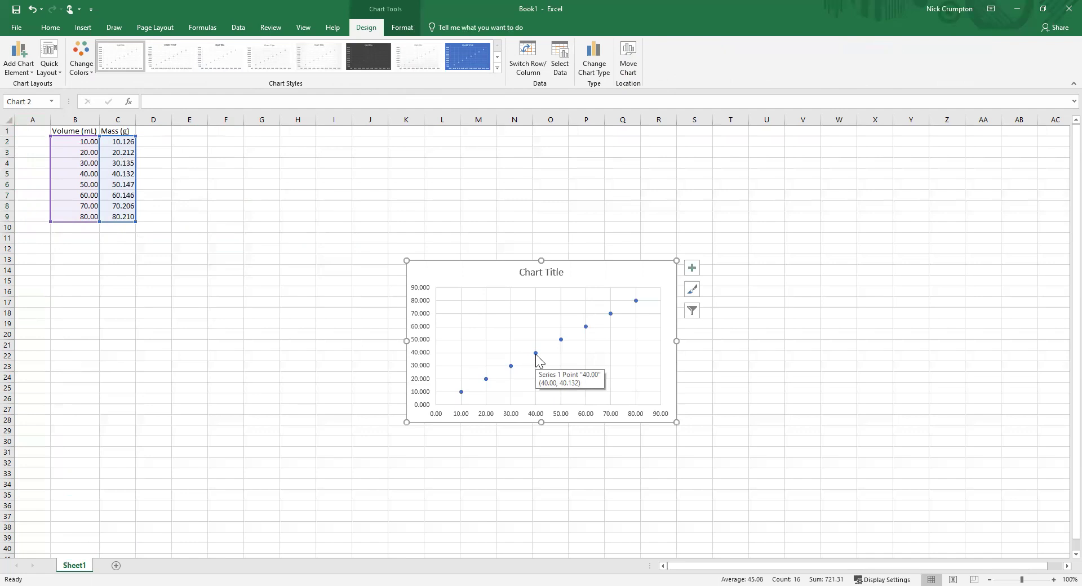
# Move the scatter chart up and slightly closer to the data table
pyautogui.moveTo(530, 273); pyautogui.dragTo(513, 258)
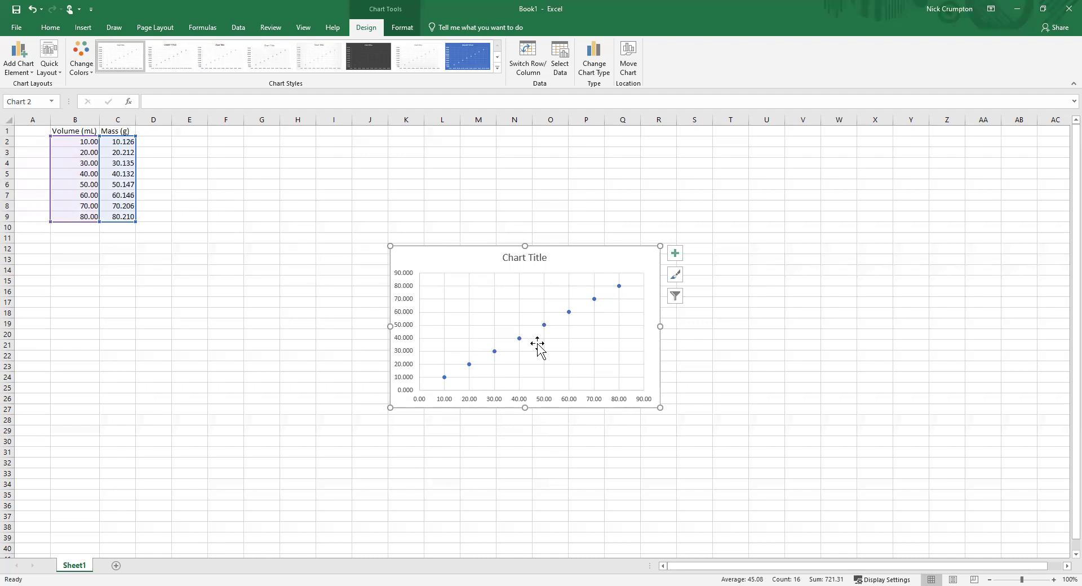
pyautogui.moveTo(592, 270); pyautogui.dragTo(572, 225)
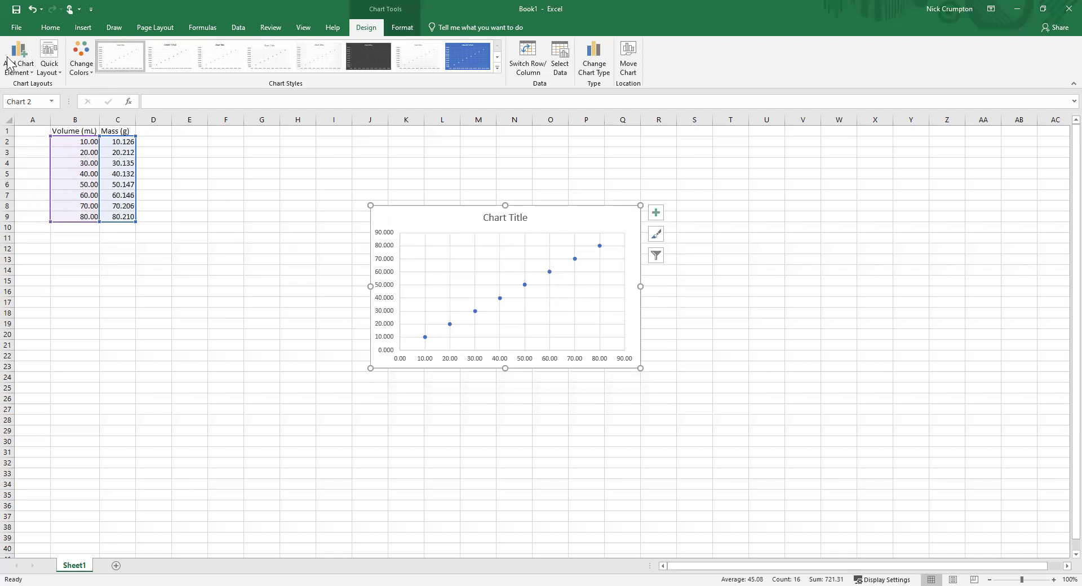
pyautogui.click(287, 269)
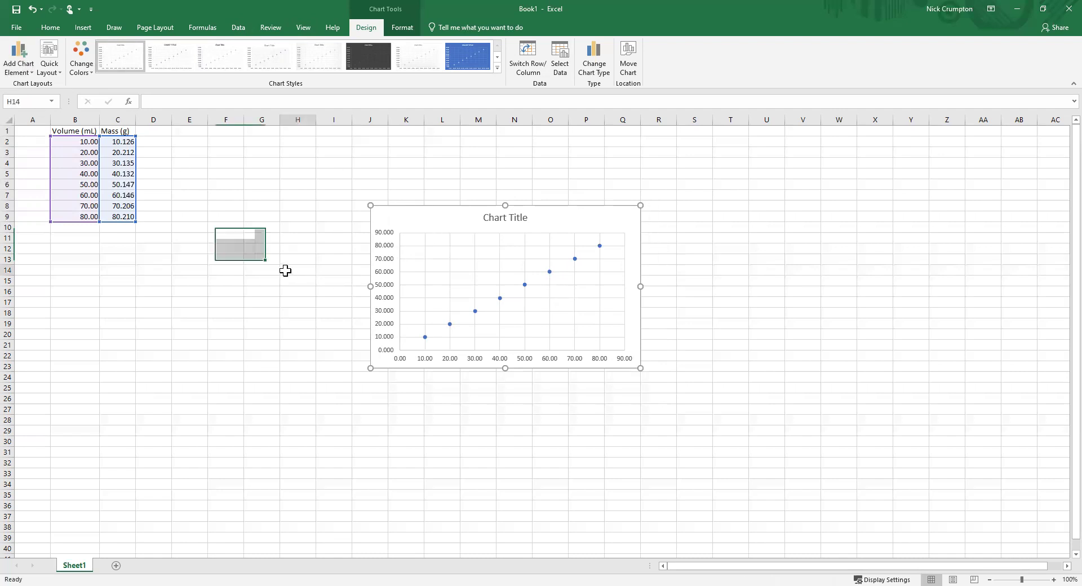
# Add primary horizontal and primary vertical axis titles to the scatter chart and place its chart title above the chart
pyautogui.click(607, 225)
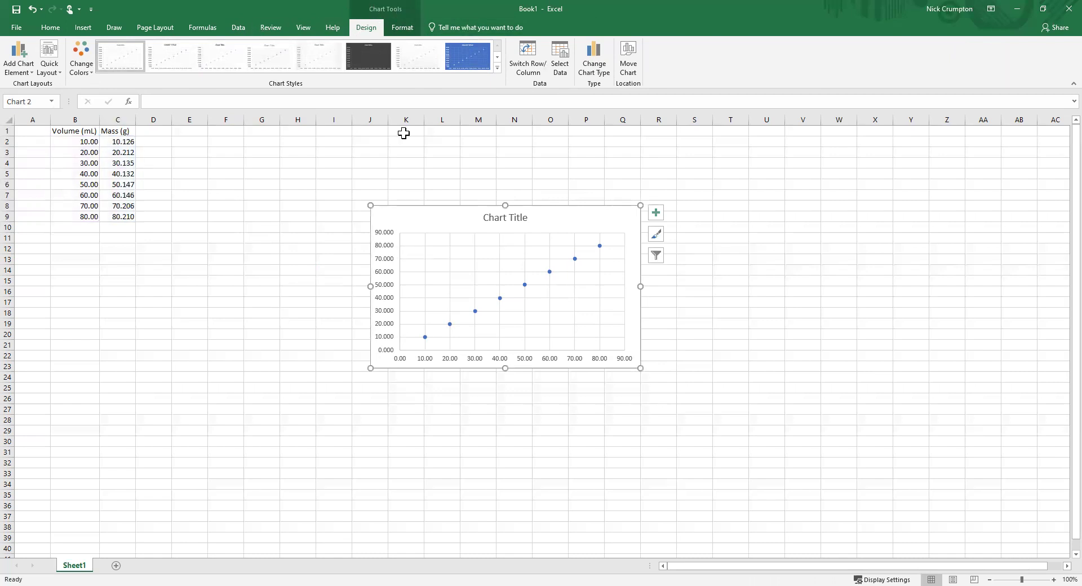
pyautogui.click(11, 61)
pyautogui.moveTo(36, 97)
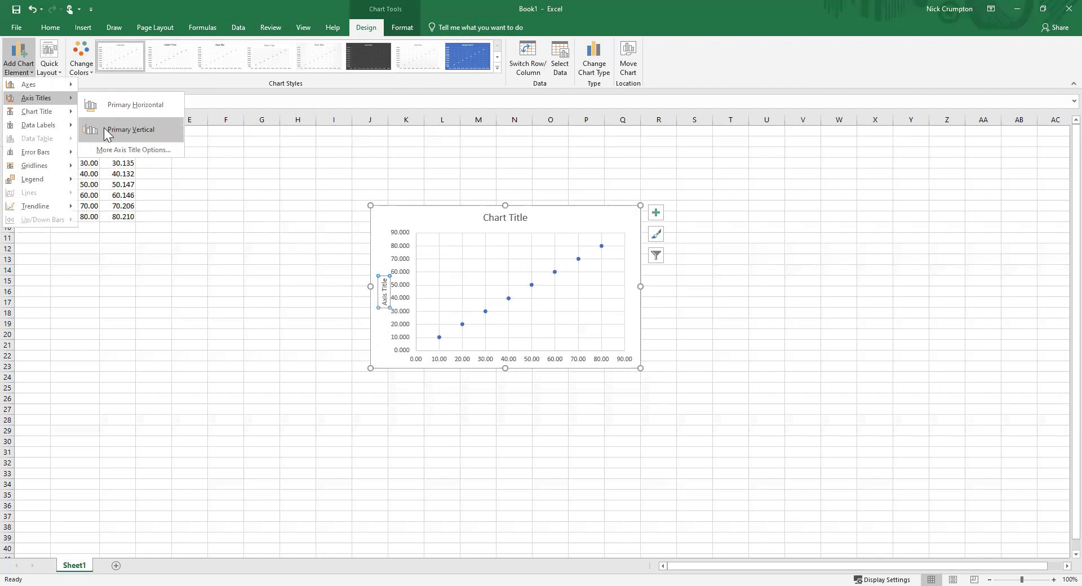
pyautogui.click(104, 127)
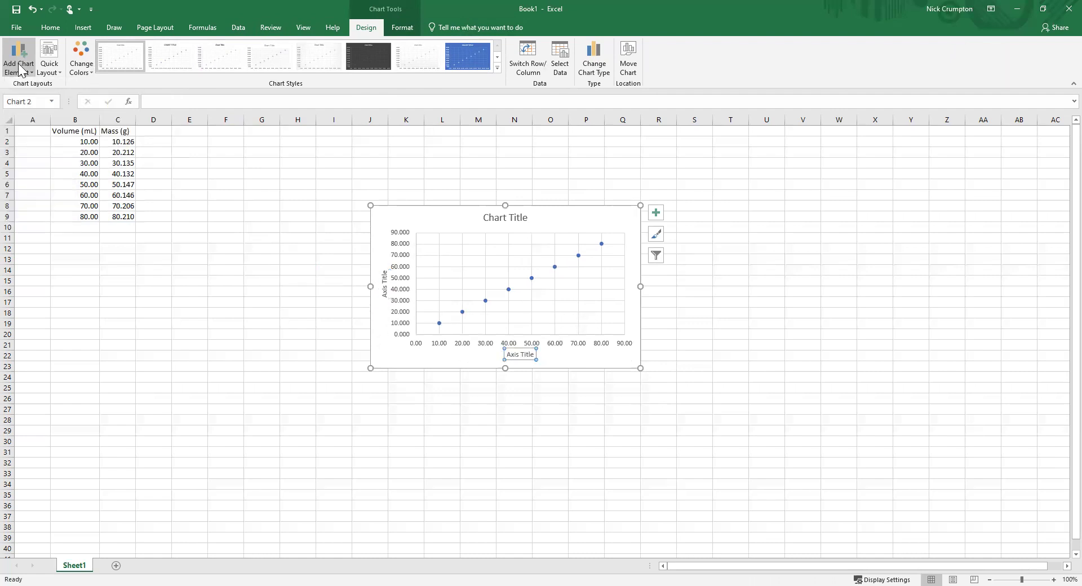
pyautogui.click(18, 64)
pyautogui.moveTo(36, 111)
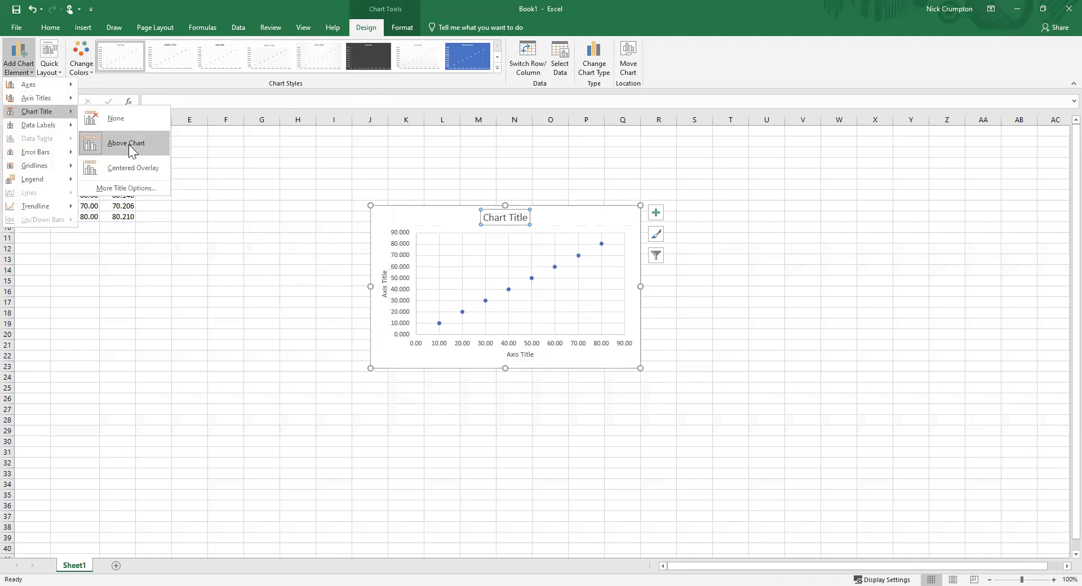
pyautogui.click(129, 145)
# Label the chart's horizontal axis "Volume (mL)" and its vertical axis "Mass (g)"
pyautogui.click(517, 355)
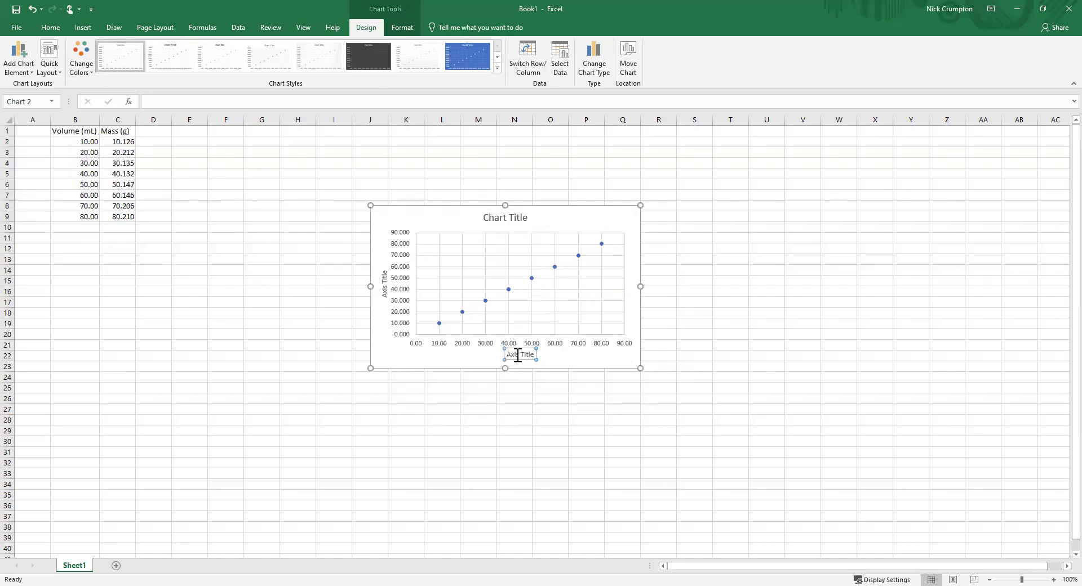
pyautogui.tripleClick(517, 355)
pyautogui.write('Volume (mL)')
pyautogui.click(386, 281)
pyautogui.click(385, 282)
pyautogui.hotkey('ctrl', 'a')
pyautogui.write('Mass (g)')
pyautogui.click(593, 224)
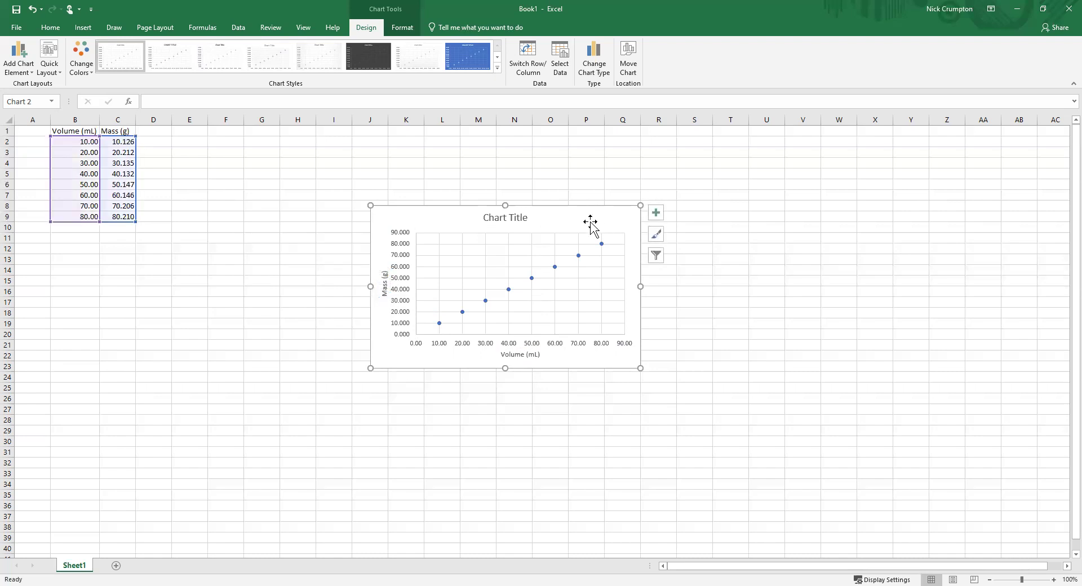
# Add a linear trendline to the scatter chart and display its equation and R-squared value on the chart
pyautogui.click(14, 69)
pyautogui.moveTo(61, 208)
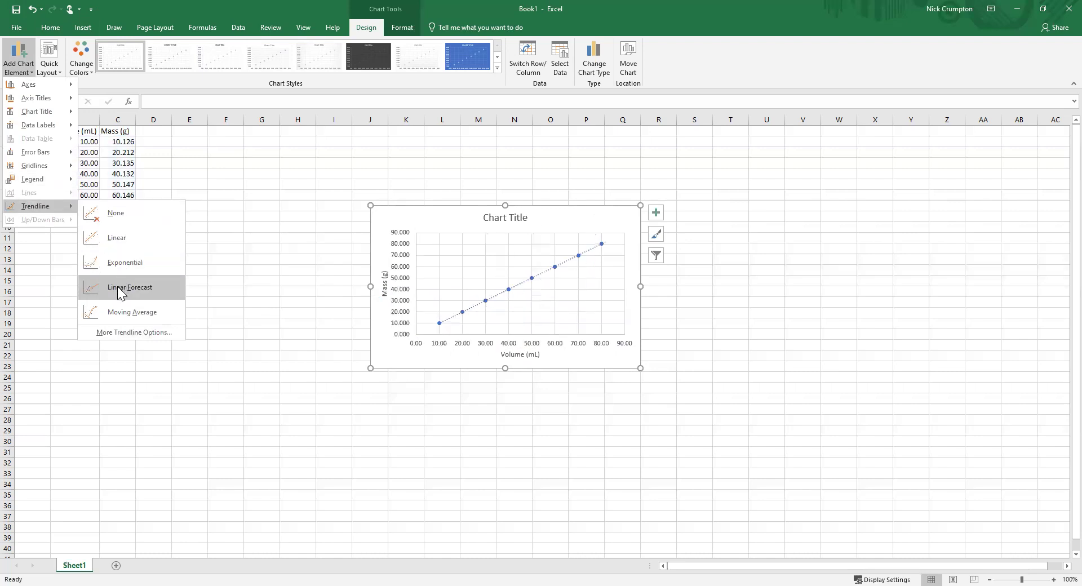
pyautogui.click(109, 331)
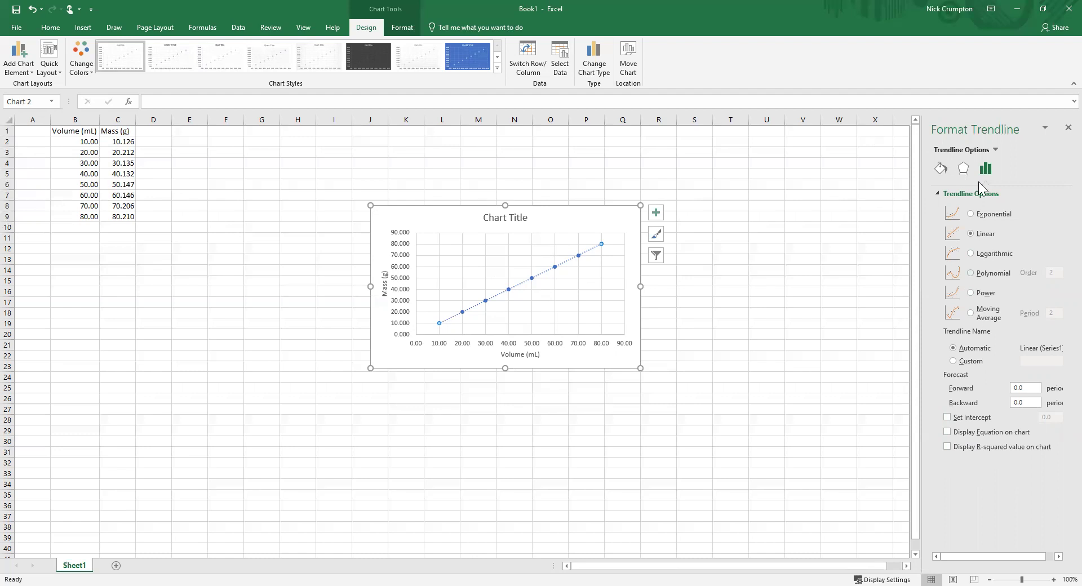
pyautogui.click(948, 432)
pyautogui.click(948, 447)
# Move the trendline's equation and R-squared label into the chart's upper-right corner, clear of the data points
pyautogui.click(556, 241)
pyautogui.moveTo(556, 241); pyautogui.dragTo(593, 209)
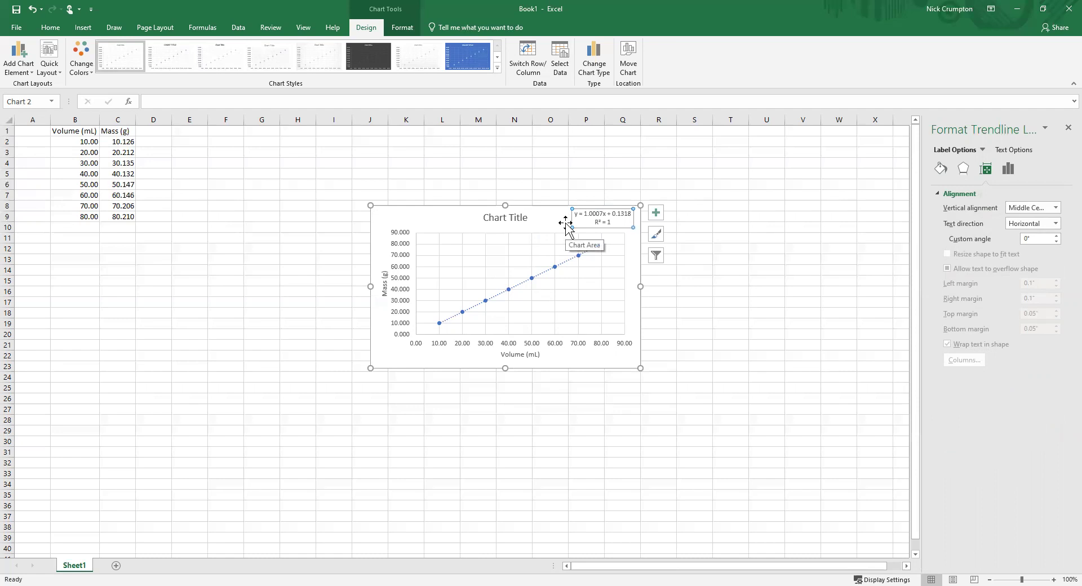
pyautogui.click(549, 219)
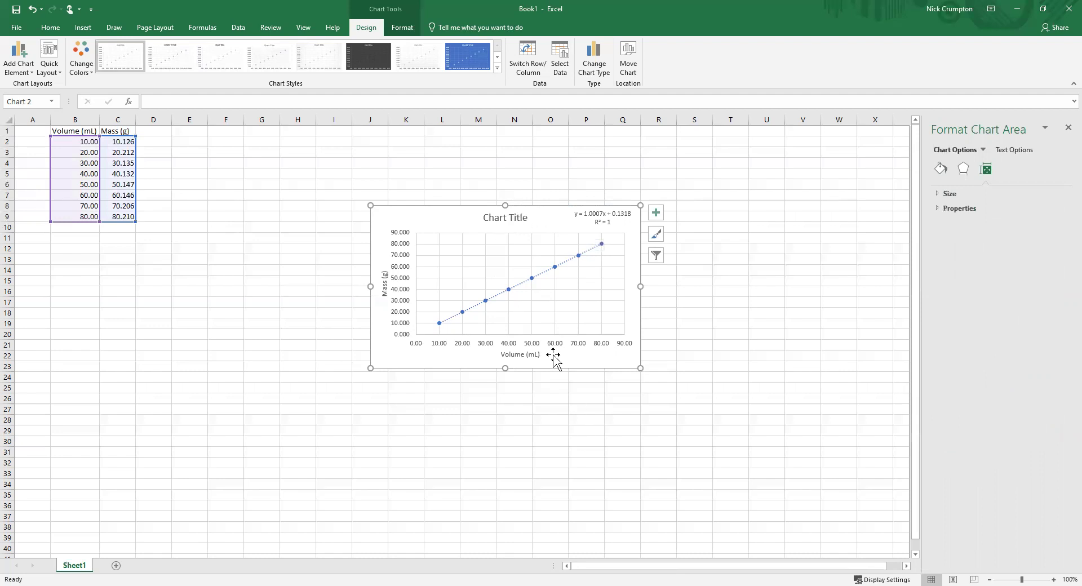
# Change the chart title to "Density of Coke"
pyautogui.click(496, 219)
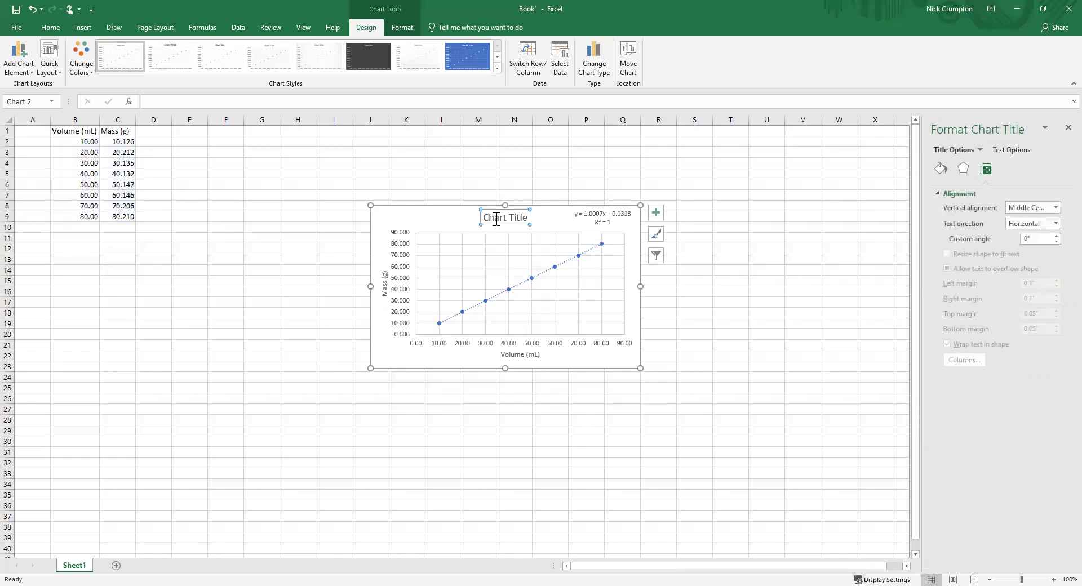
pyautogui.tripleClick(496, 219)
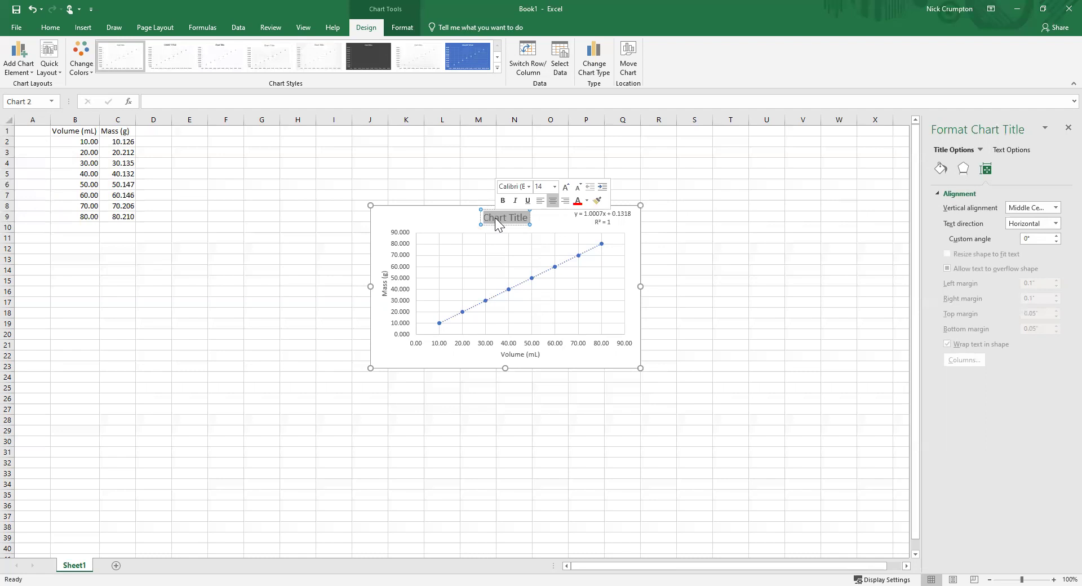
pyautogui.write('De')
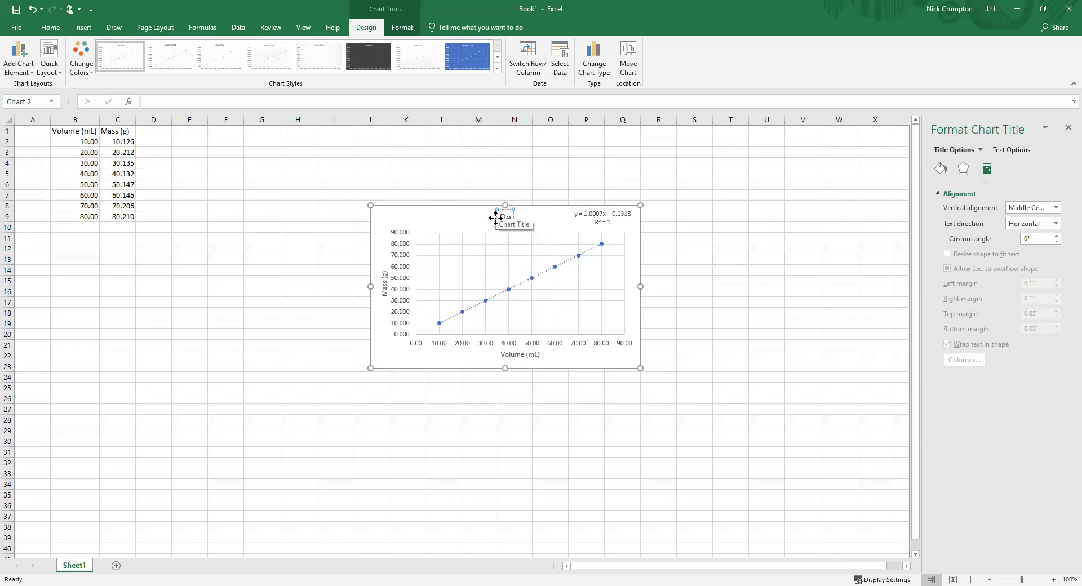
pyautogui.write('nsity of Coke')
pyautogui.click(438, 225)
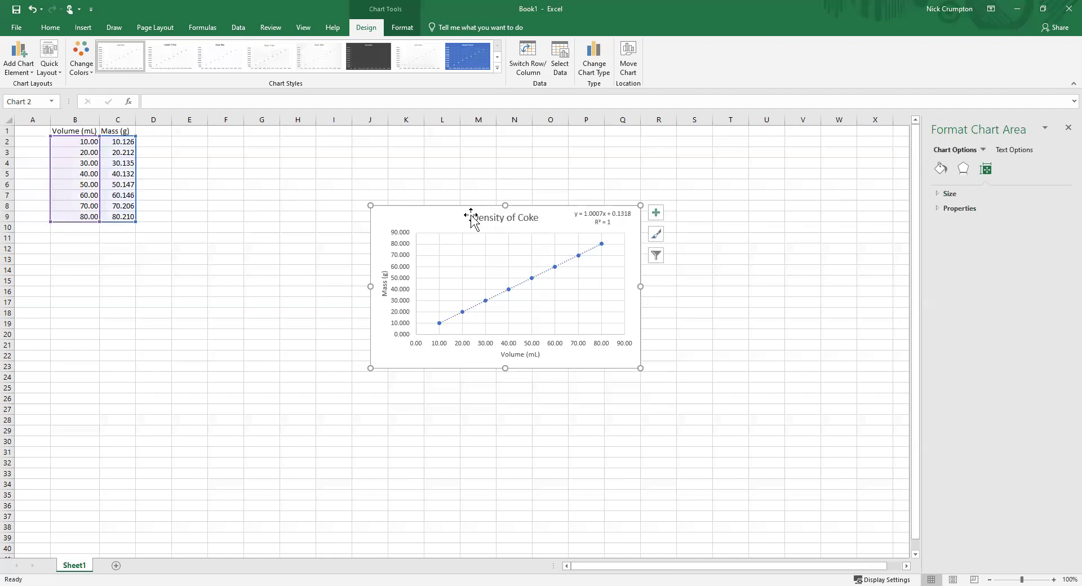
# Reposition the Density of Coke chart so it starts around row 5, with its left edge near column K
pyautogui.moveTo(438, 217); pyautogui.dragTo(384, 209)
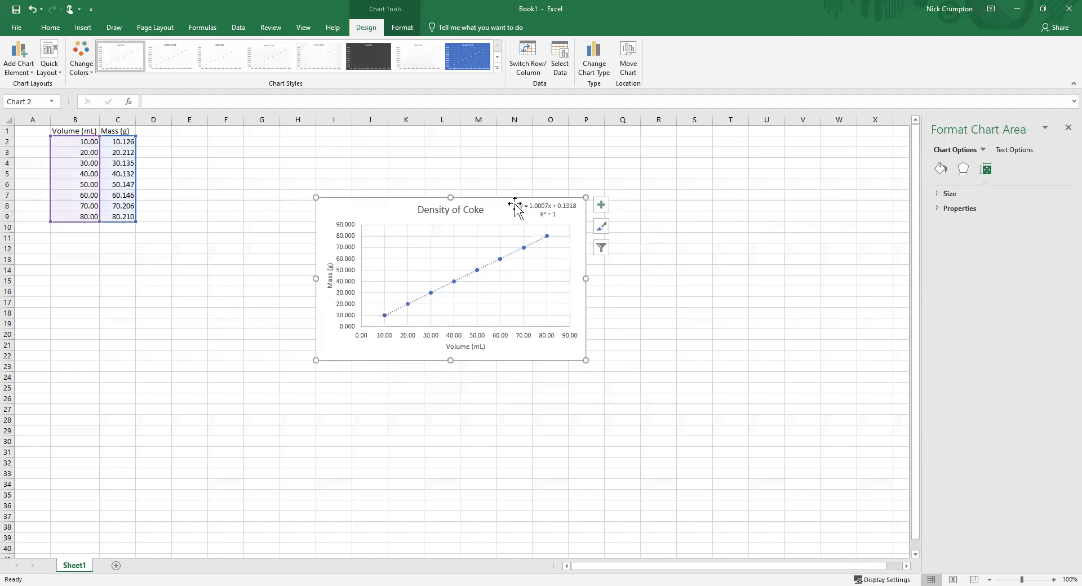
pyautogui.moveTo(406, 210); pyautogui.dragTo(400, 205)
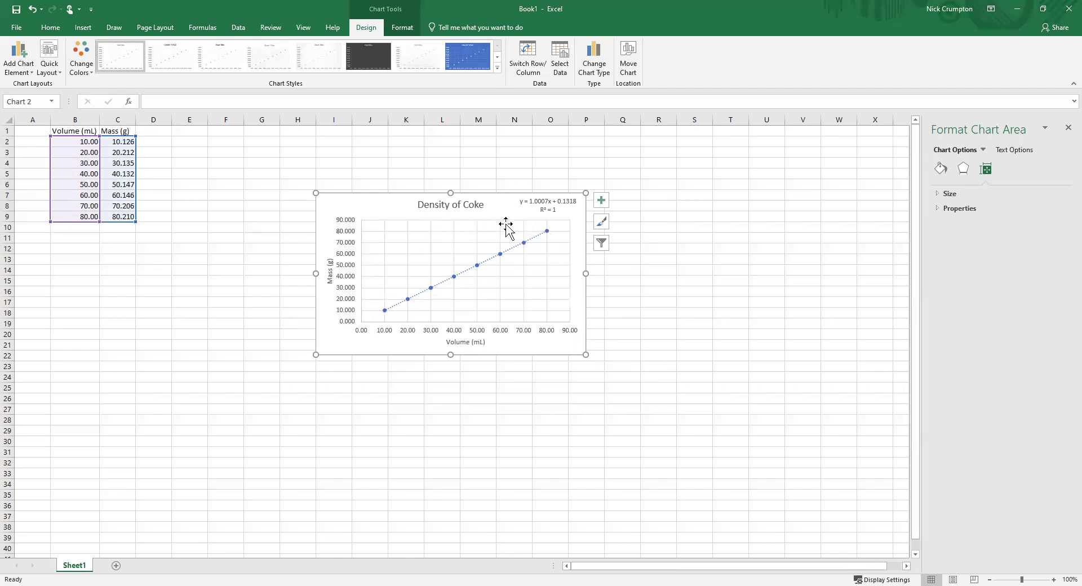
pyautogui.moveTo(350, 205); pyautogui.dragTo(418, 188)
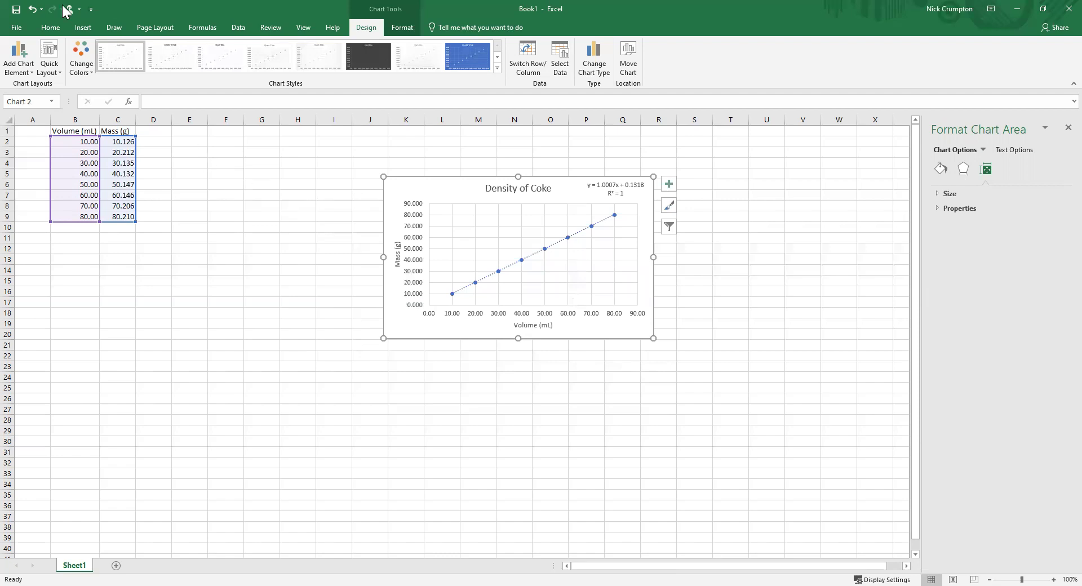
# Start a Regression analysis from the Data Analysis tools
pyautogui.click(248, 25)
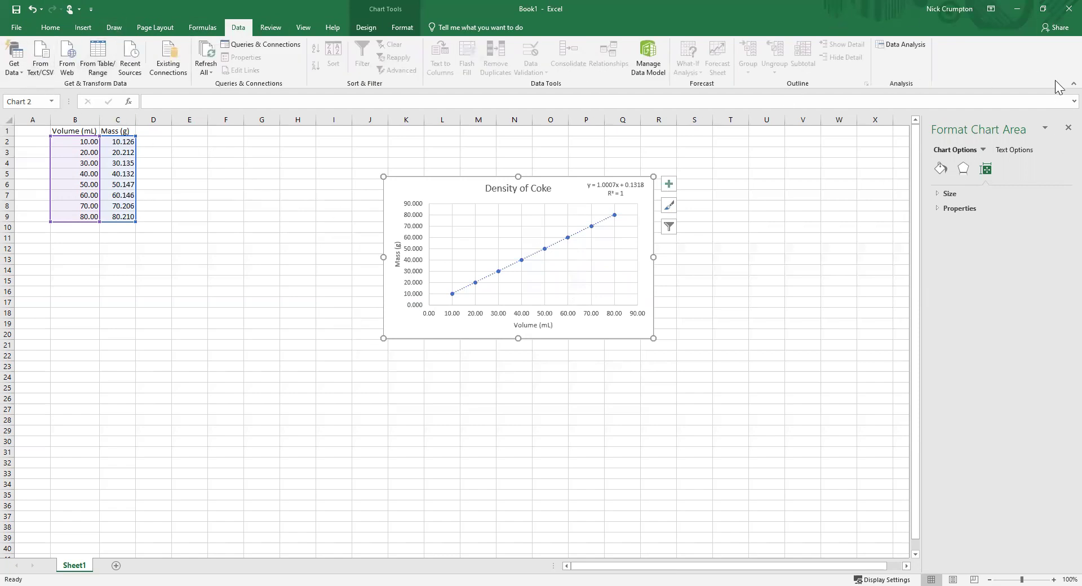
pyautogui.click(892, 45)
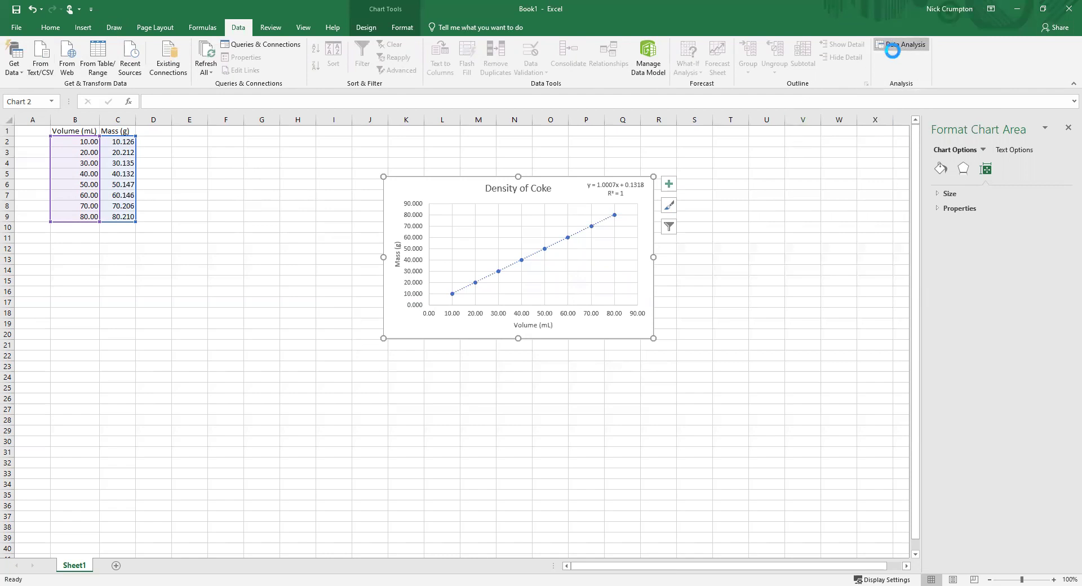
pyautogui.moveTo(610, 153); pyautogui.dragTo(602, 176)
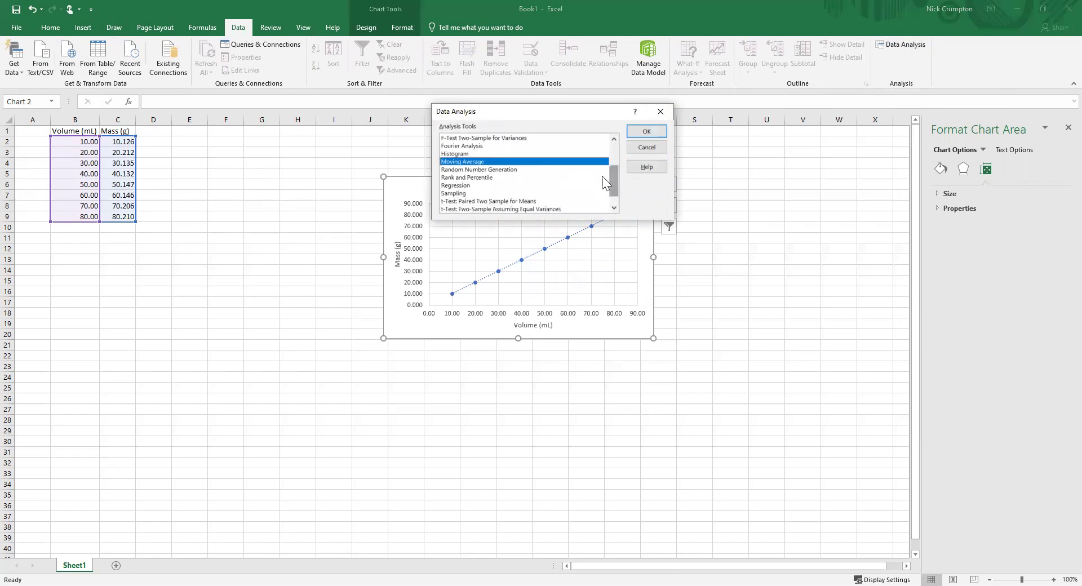
pyautogui.click(467, 186)
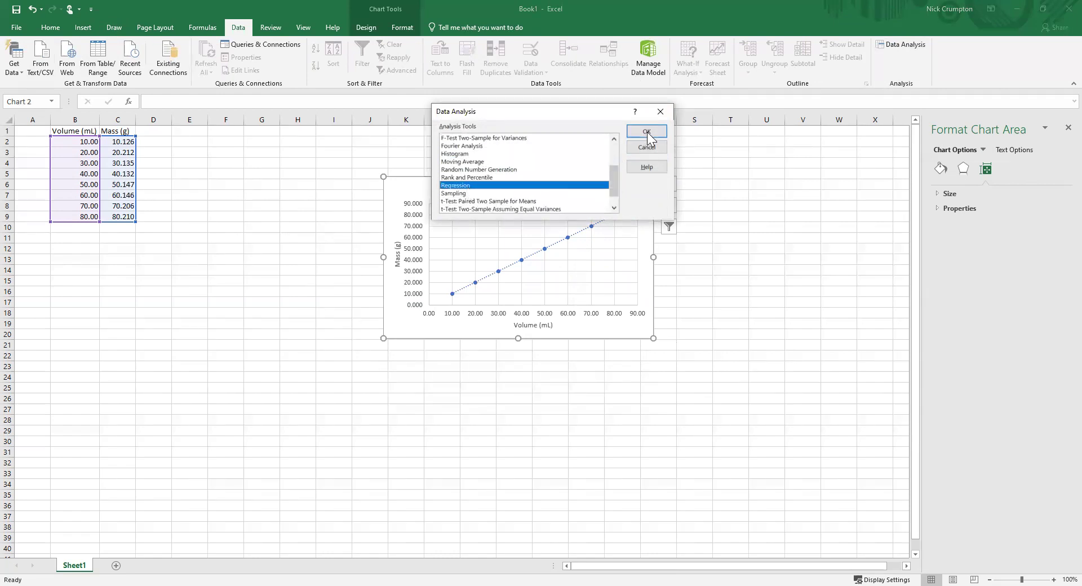
pyautogui.moveTo(614, 176); pyautogui.dragTo(615, 192)
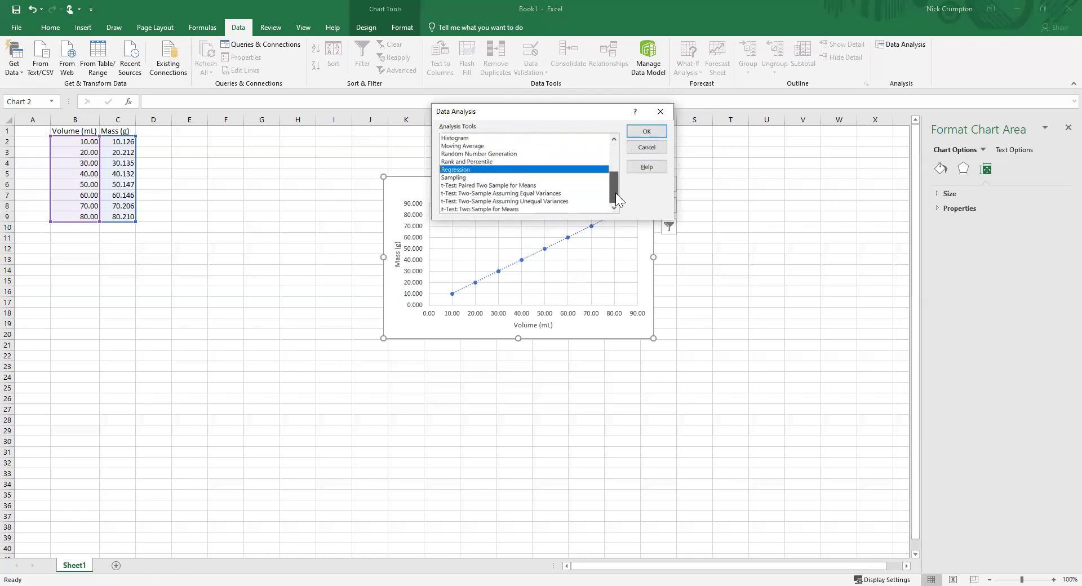
pyautogui.click(646, 131)
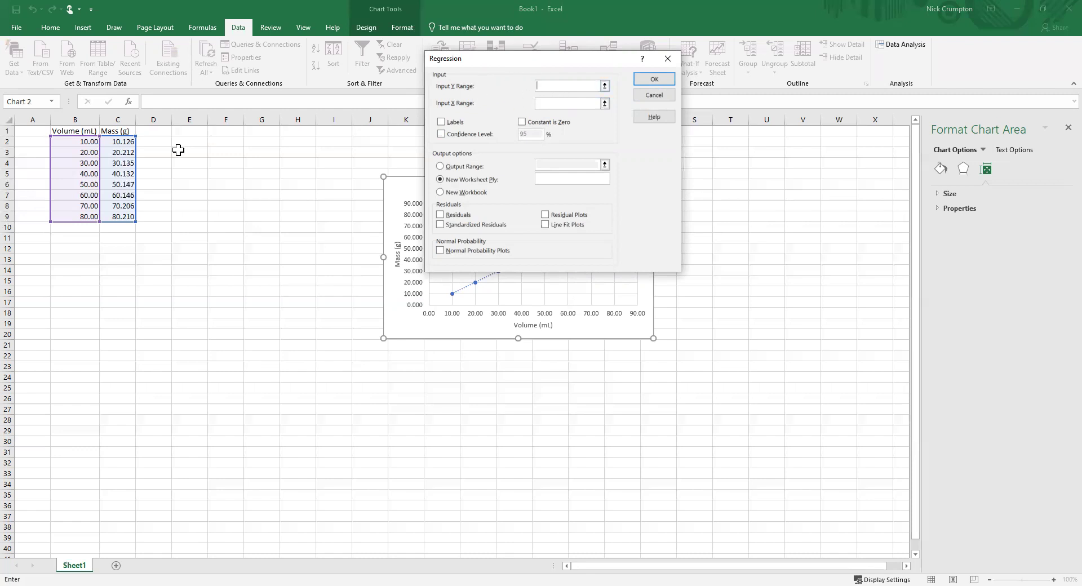
# Run the regression with Y range C2:C9 and X range B2:B9, sending the output to a new worksheet
pyautogui.click(124, 145)
pyautogui.moveTo(124, 145); pyautogui.dragTo(115, 218)
pyautogui.click(555, 103)
pyautogui.click(82, 139)
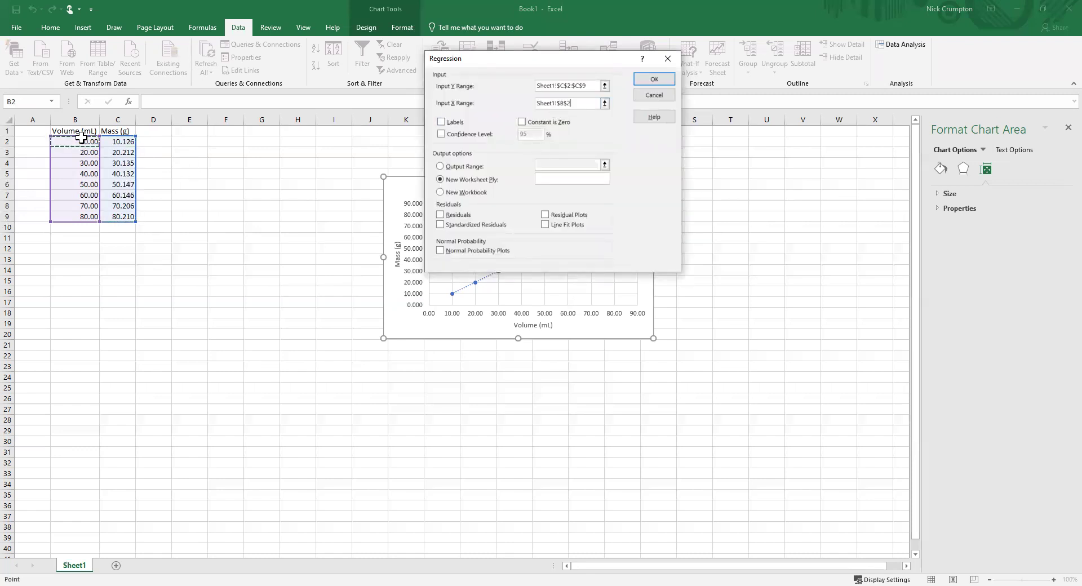
pyautogui.moveTo(82, 139); pyautogui.dragTo(79, 216)
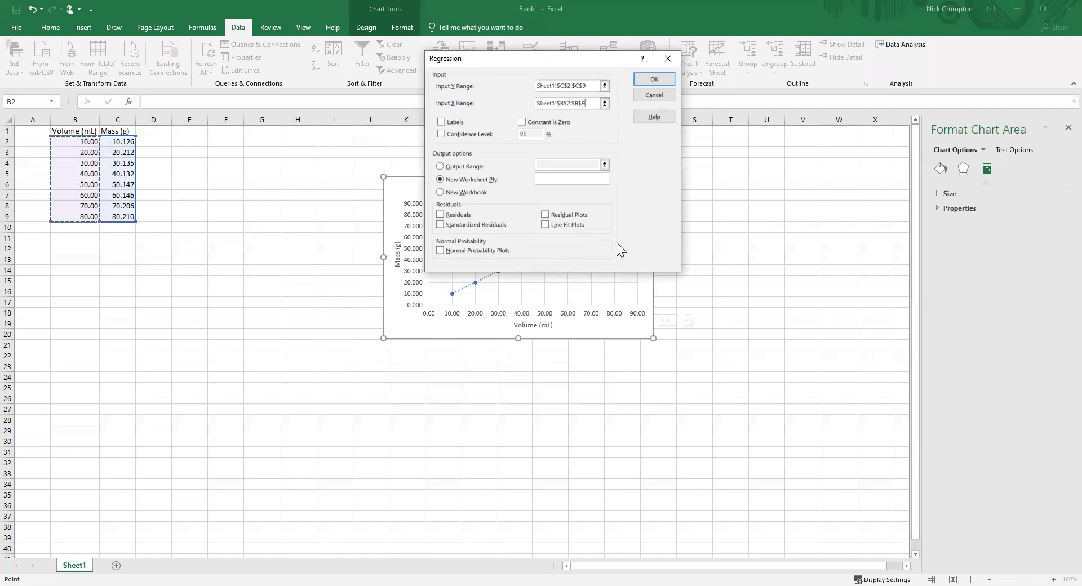
pyautogui.click(655, 80)
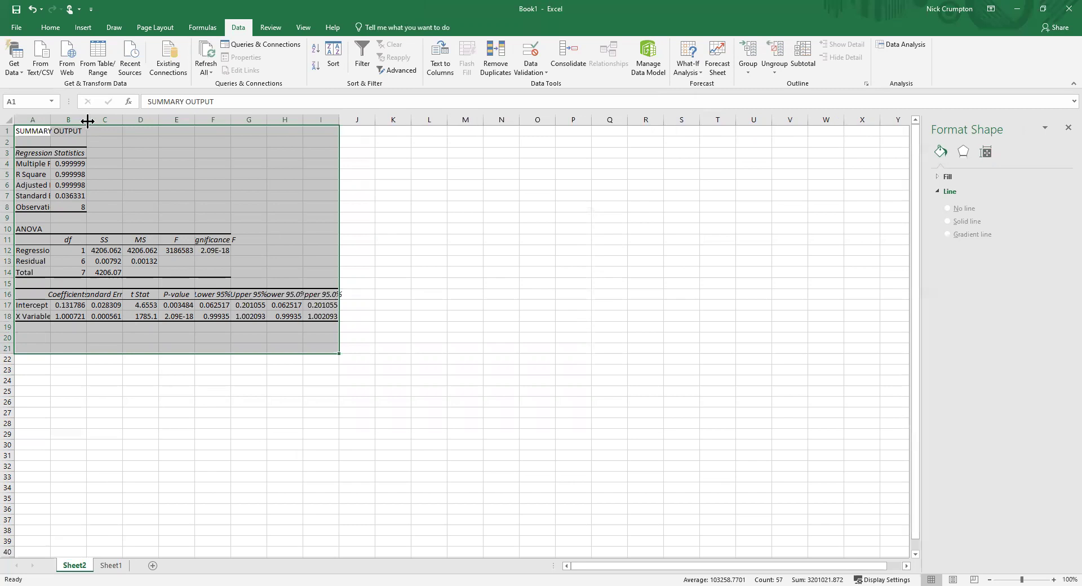
# Autofit the widths of columns A to I in the regression summary output
pyautogui.doubleClick(161, 122)
pyautogui.click(181, 153)
pyautogui.moveTo(23, 131); pyautogui.dragTo(276, 314)
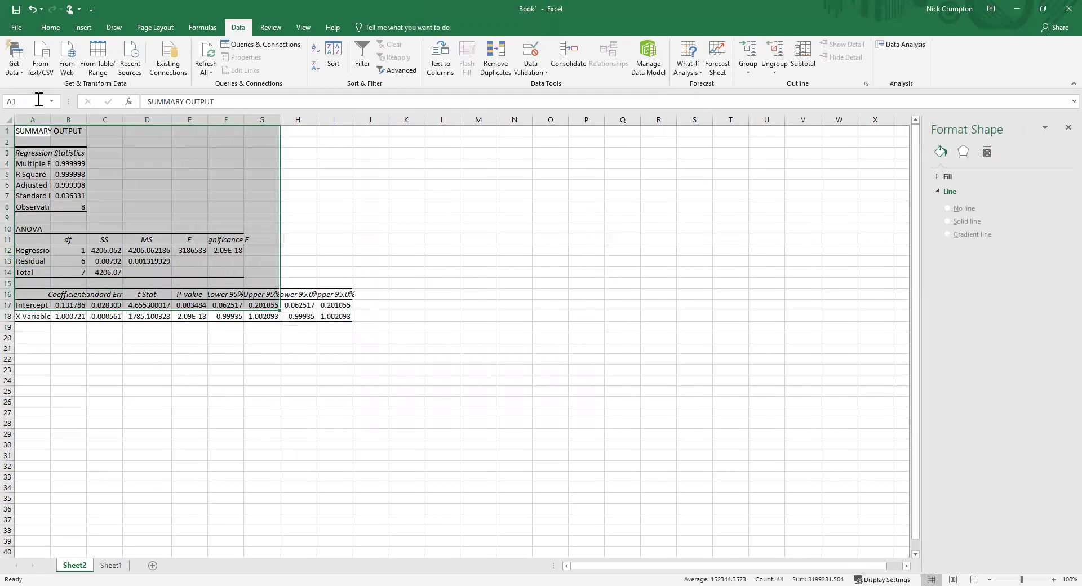
pyautogui.moveTo(31, 120); pyautogui.dragTo(336, 119)
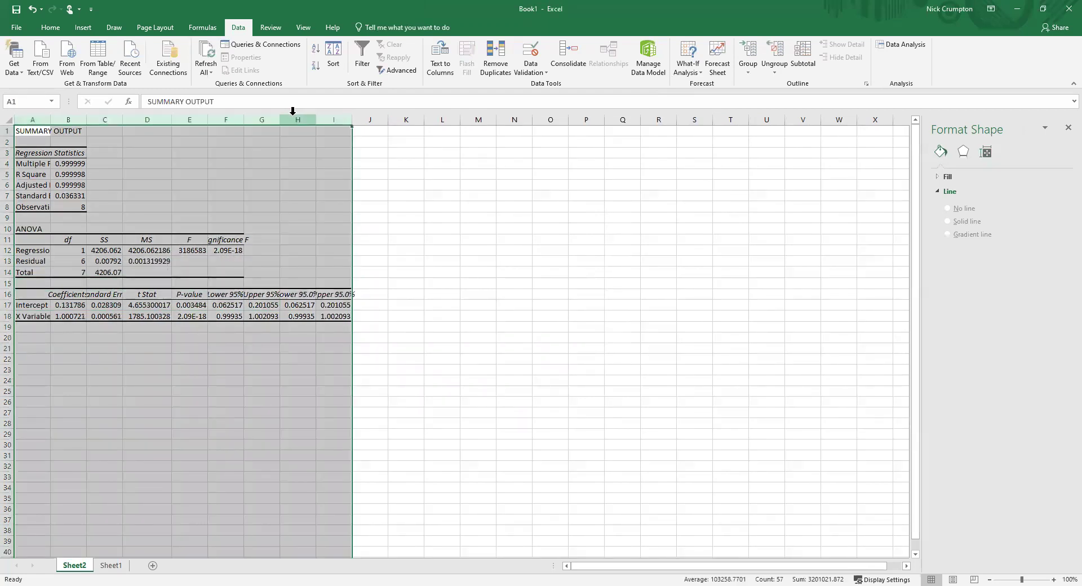
pyautogui.doubleClick(279, 123)
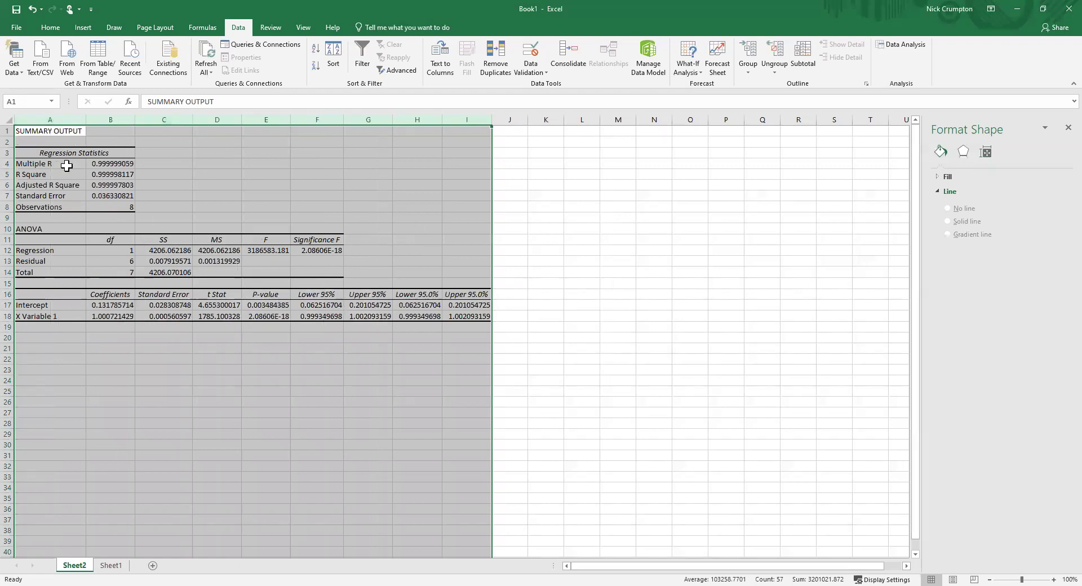
pyautogui.click(188, 184)
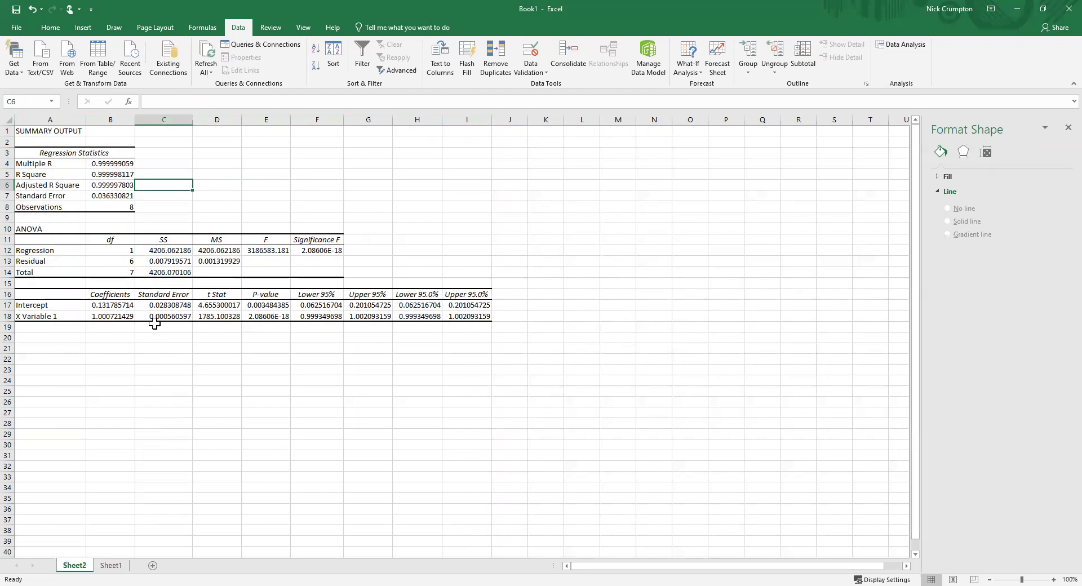
# Highlight the intercept and X Variable 1 coefficients and their standard errors, cells B17:C18, with yellow fill
pyautogui.click(112, 317)
pyautogui.click(106, 305)
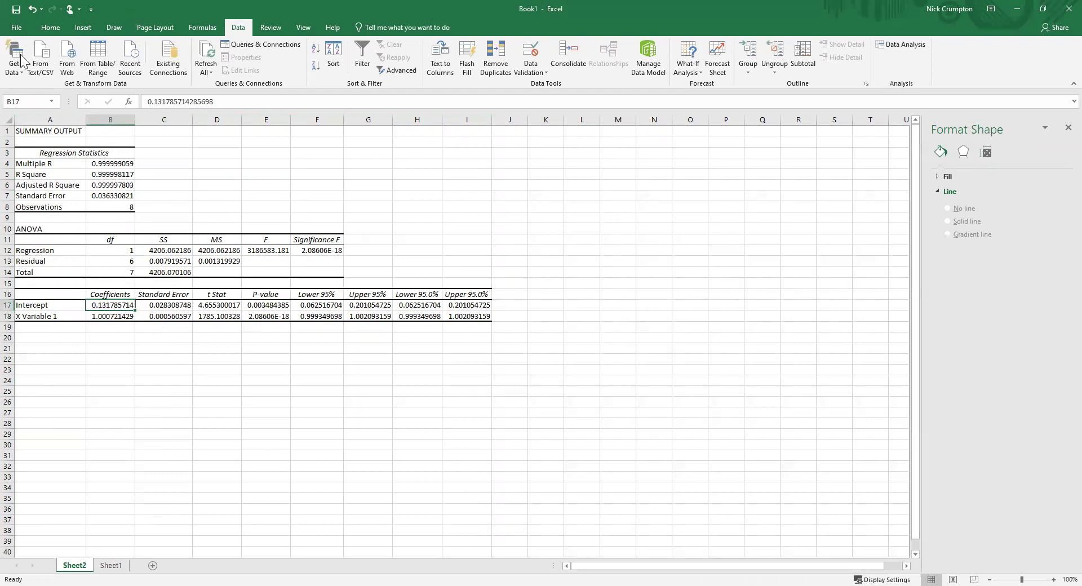
pyautogui.click(19, 33)
pyautogui.click(30, 26)
pyautogui.click(64, 33)
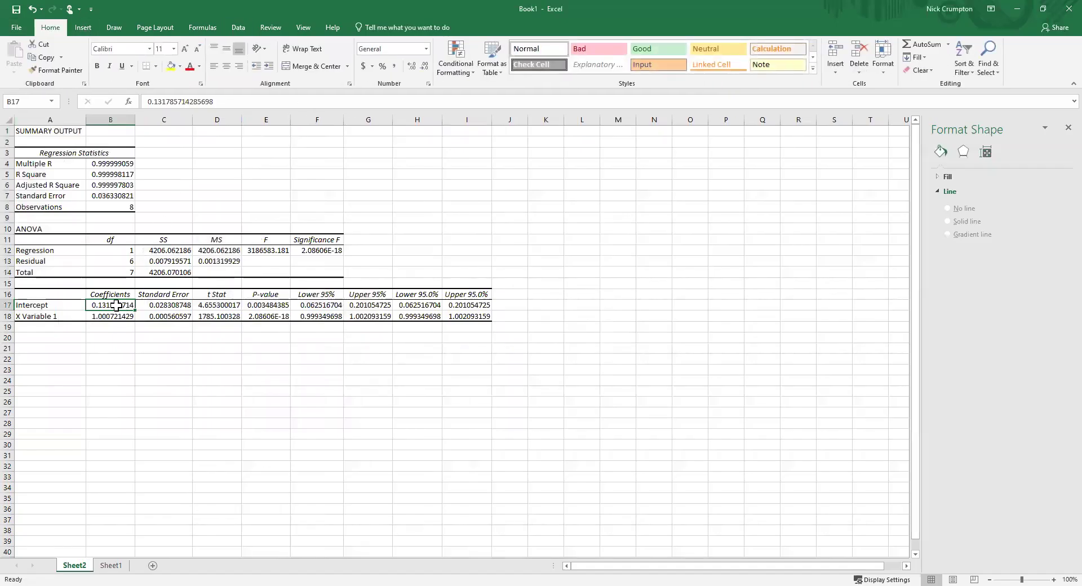
pyautogui.moveTo(115, 305); pyautogui.dragTo(163, 317)
pyautogui.click(171, 66)
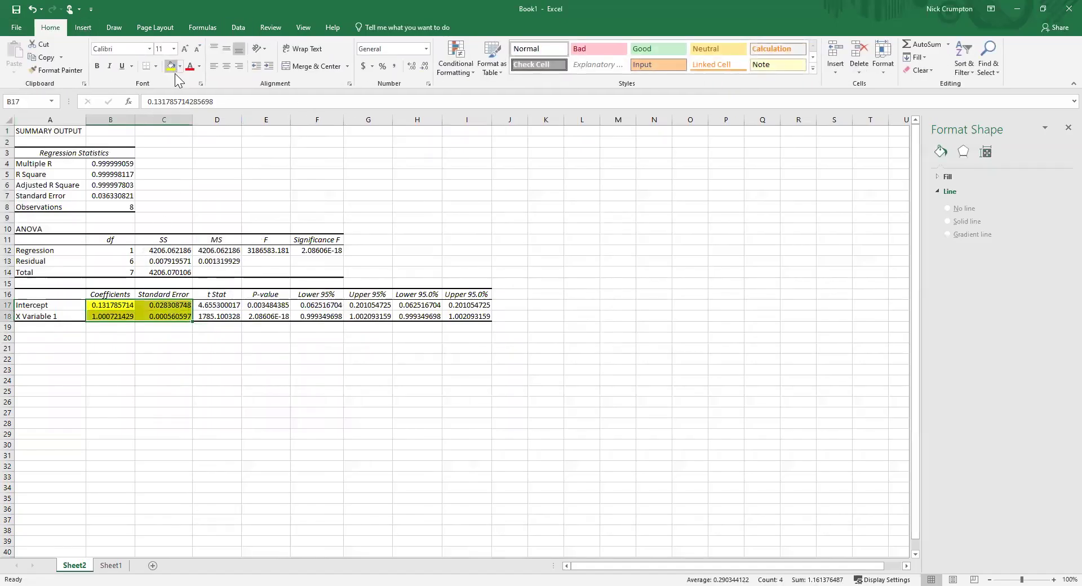
# Highlight the R Square value in cell B5 with yellow fill
pyautogui.click(217, 214)
pyautogui.click(114, 175)
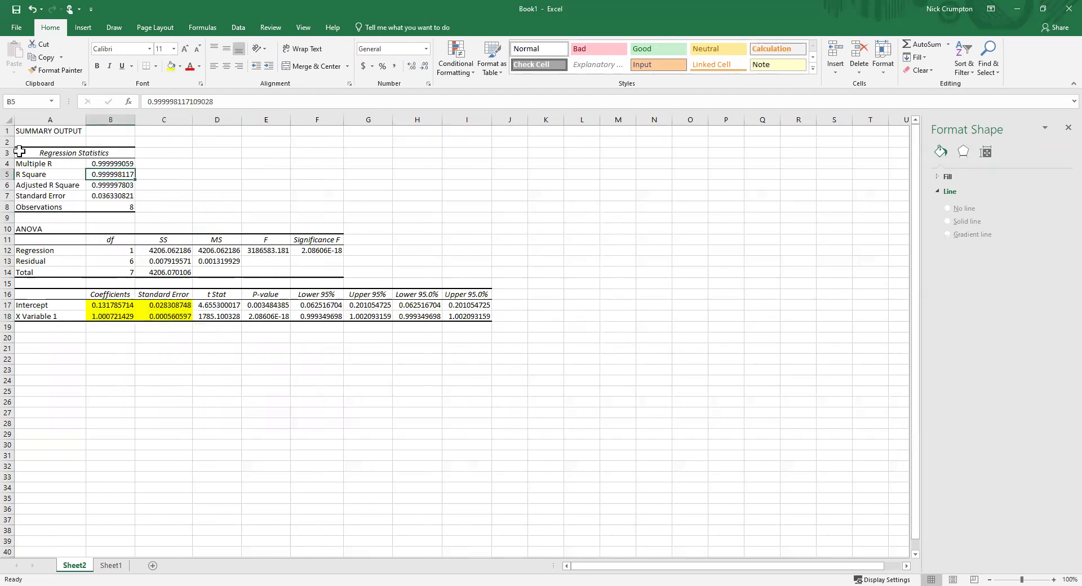
pyautogui.click(171, 66)
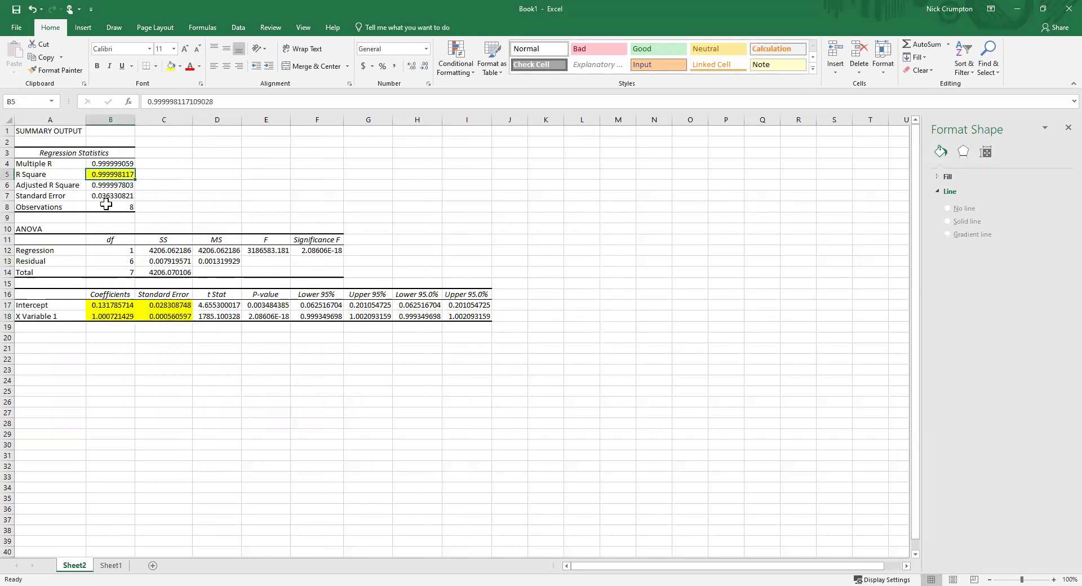
# Compare the regression coefficients, standard errors and R Square on Sheet2 with the trendline equation on the Sheet1 chart
pyautogui.click(111, 565)
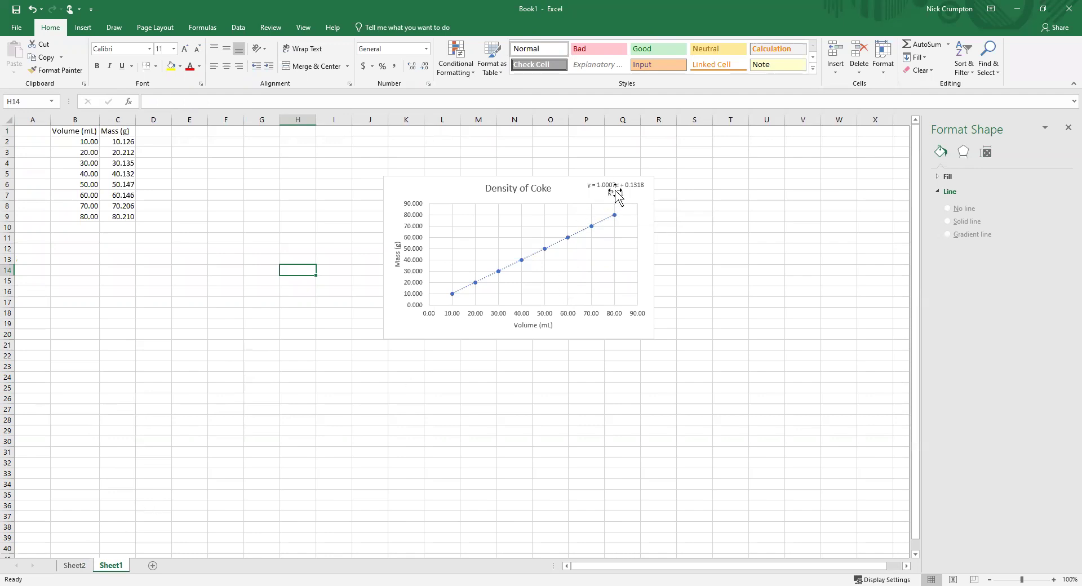
pyautogui.click(73, 565)
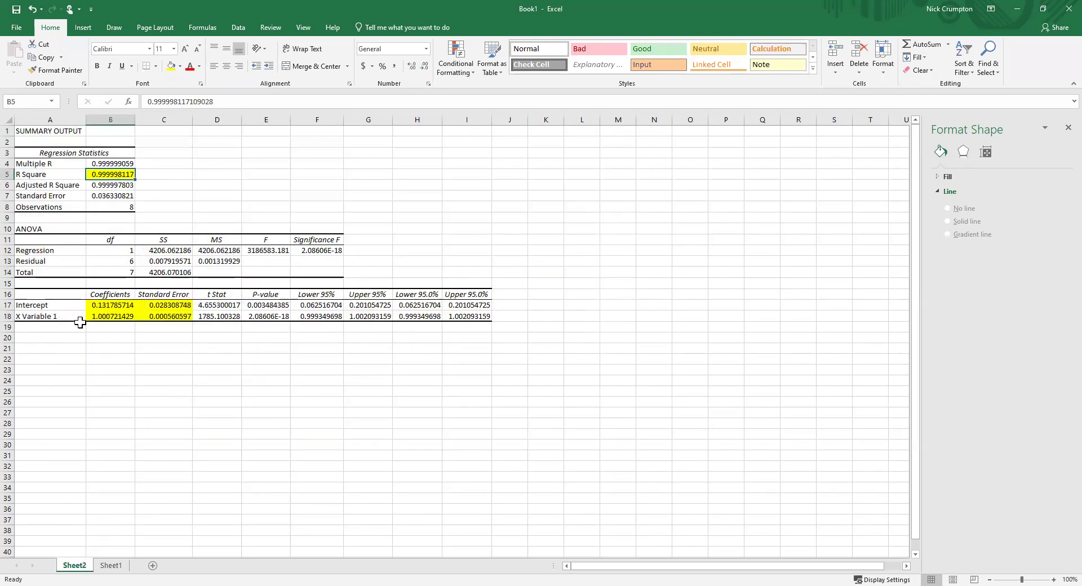
pyautogui.click(110, 317)
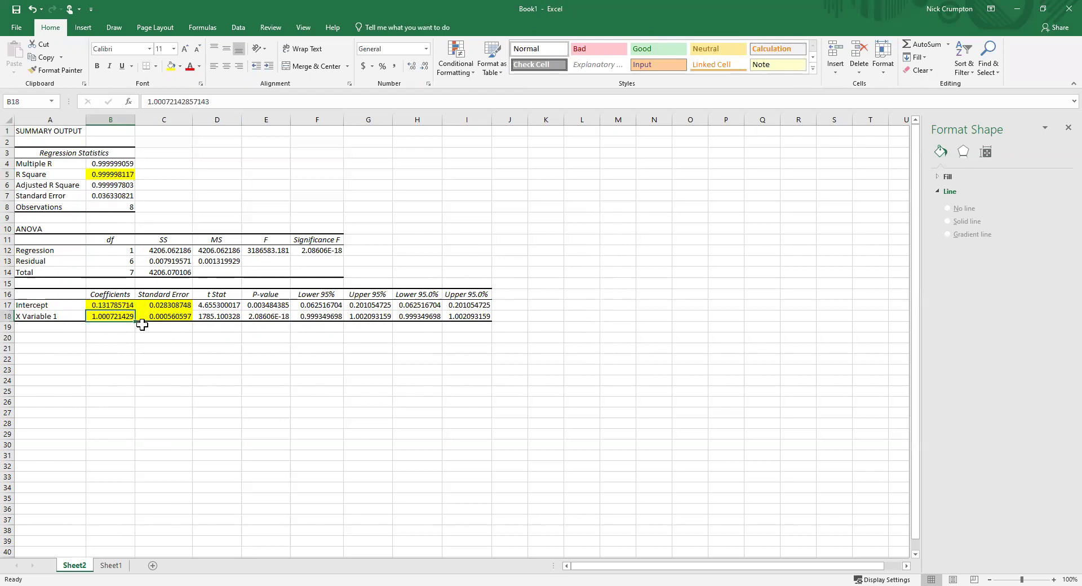
pyautogui.click(168, 316)
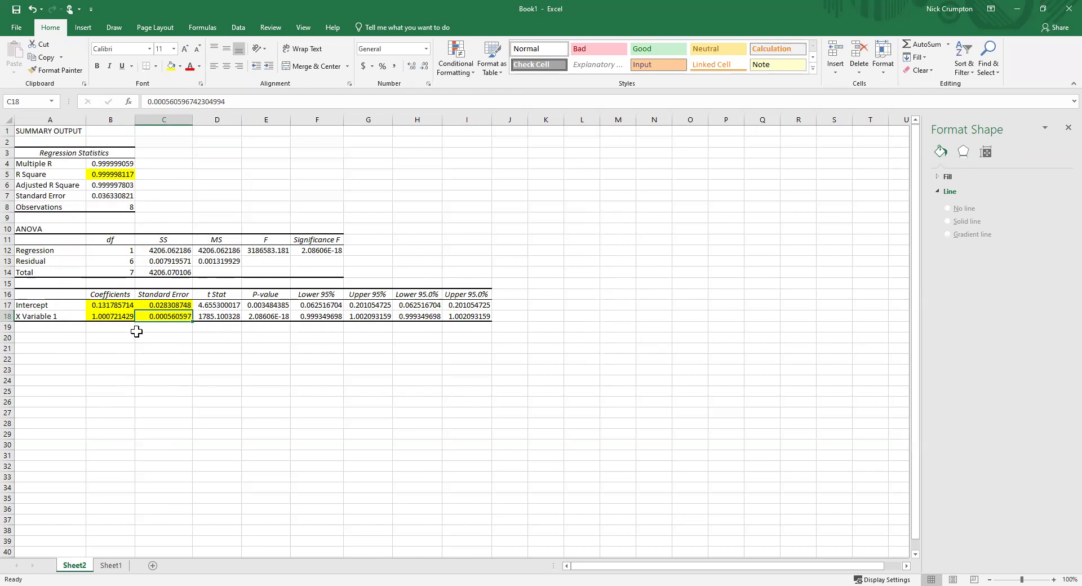
pyautogui.click(116, 305)
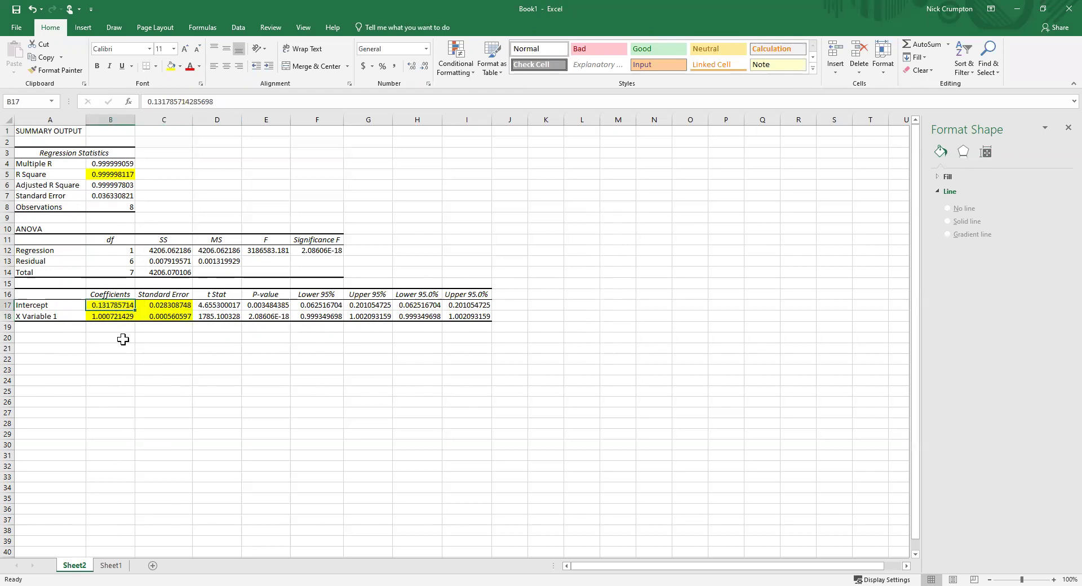
pyautogui.click(111, 566)
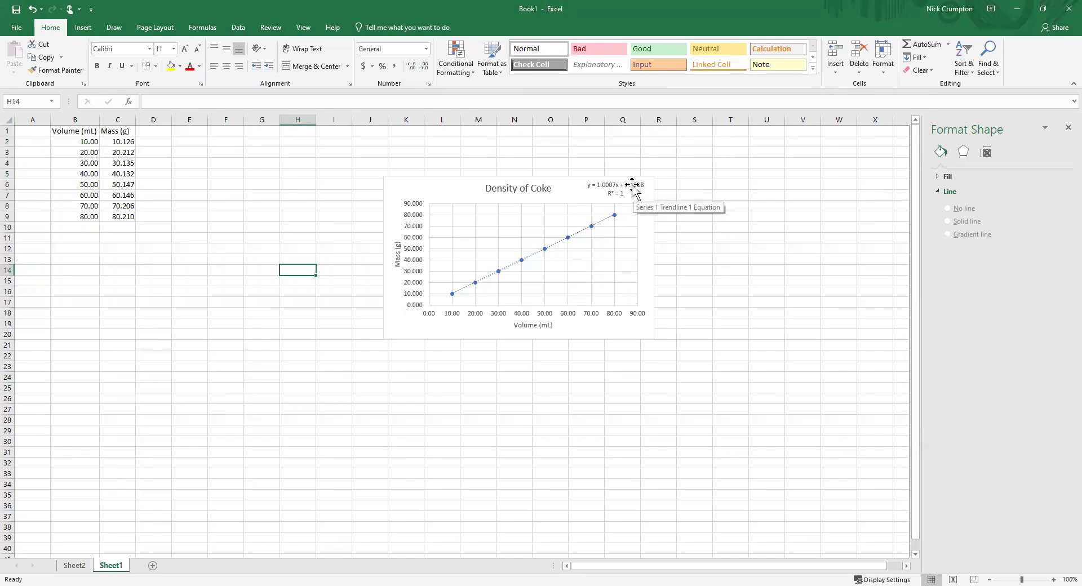
pyautogui.click(74, 565)
pyautogui.click(170, 305)
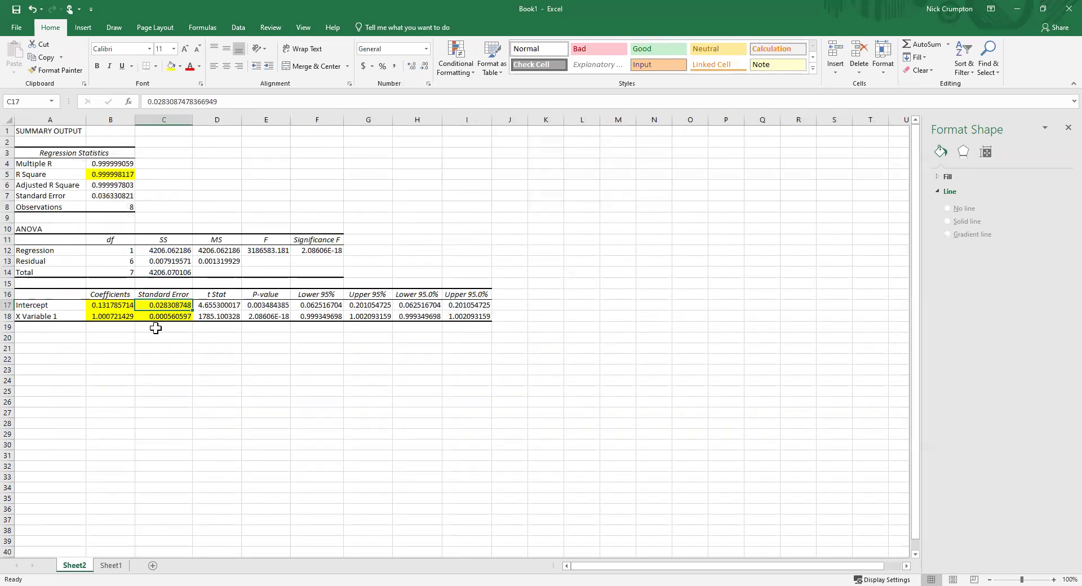
# Select the vertical mass axis of the Density of Coke chart on Sheet1 to view its axis options
pyautogui.click(116, 565)
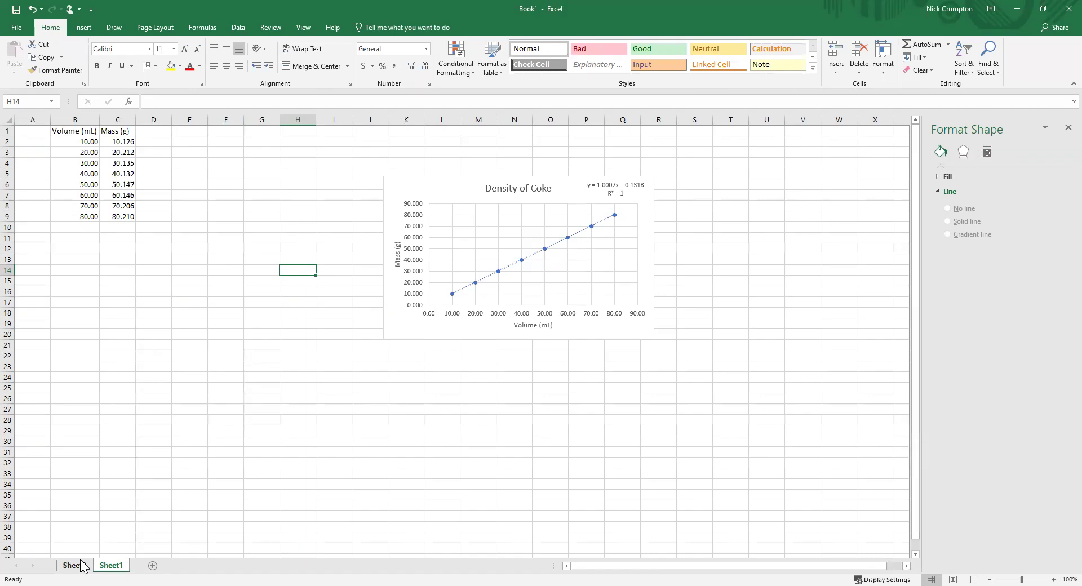
pyautogui.click(418, 257)
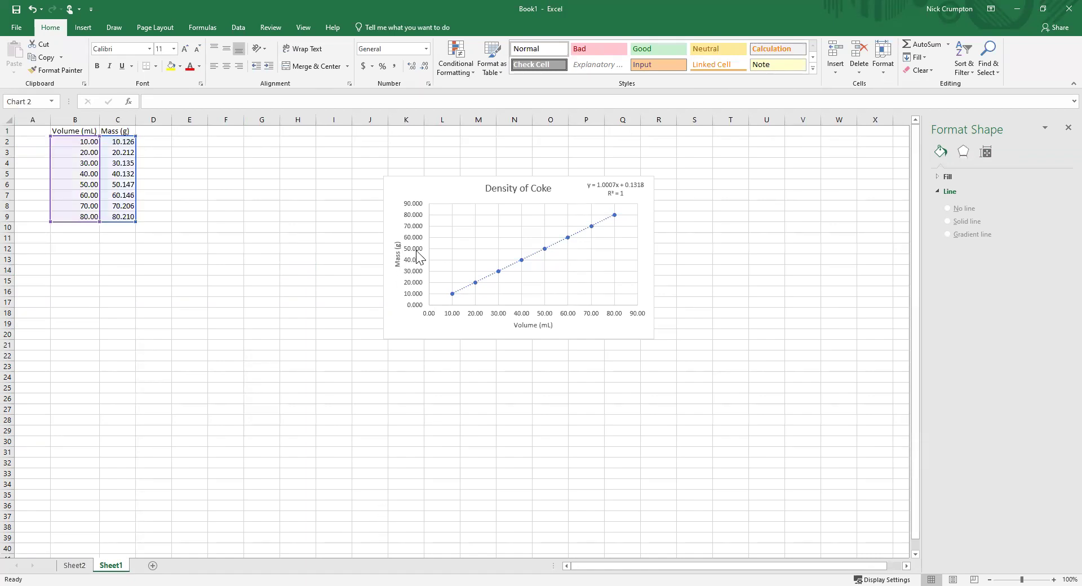
pyautogui.click(418, 257)
pyautogui.rightClick(418, 257)
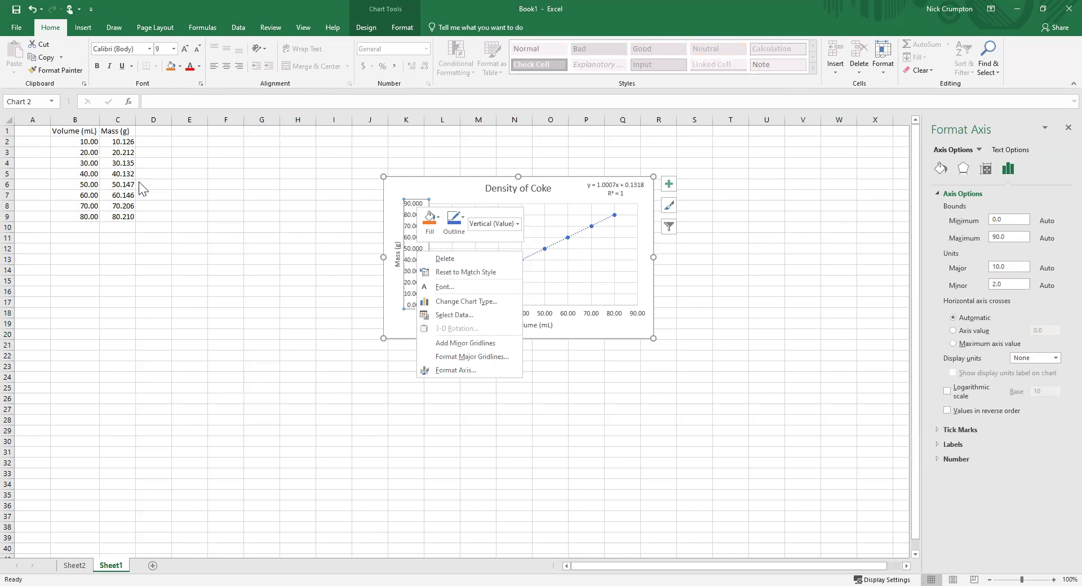
pyautogui.press('Escape')
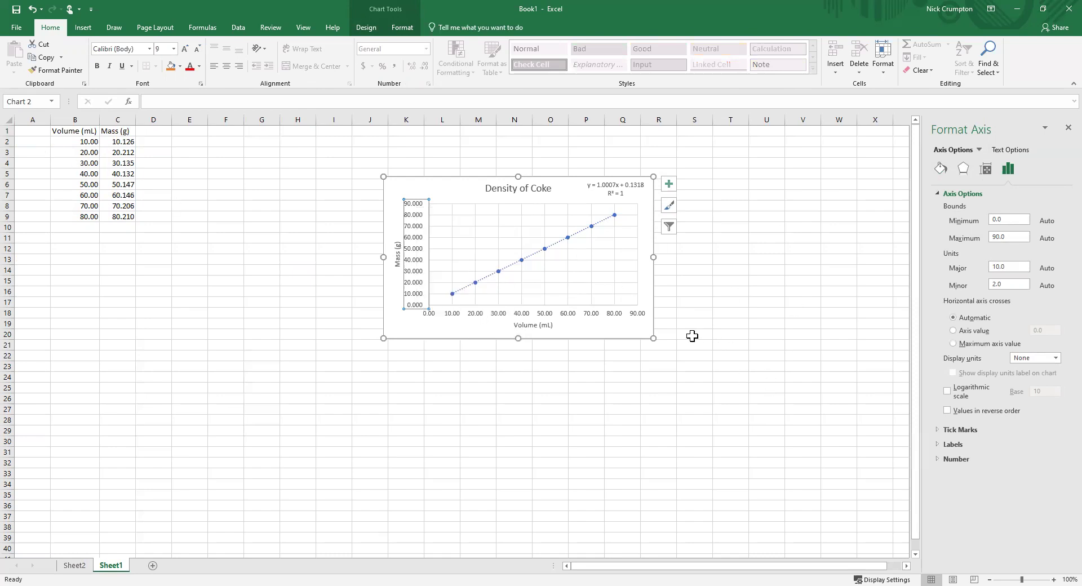